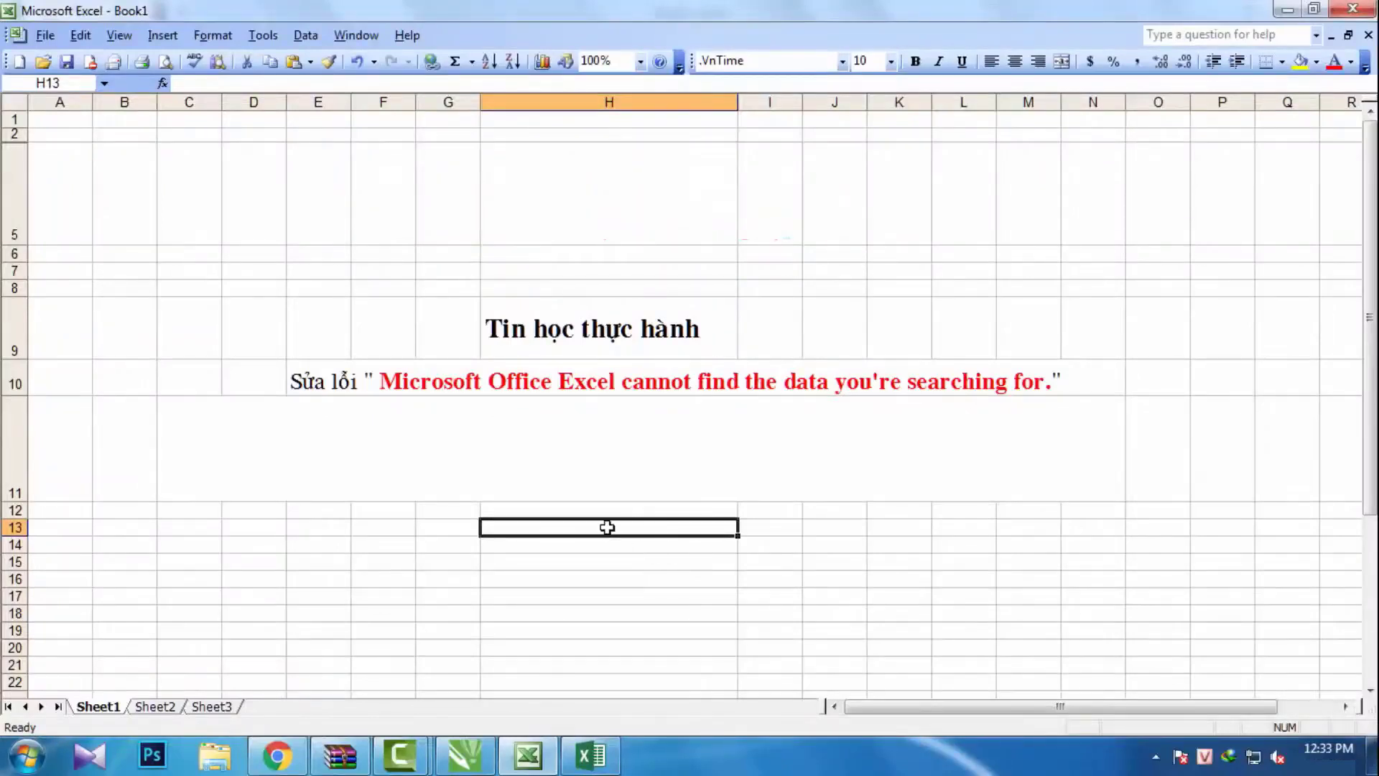
Step: Search the Excel 2003 sheet for 'hoc', which finds nothing
key("ctrl+f")
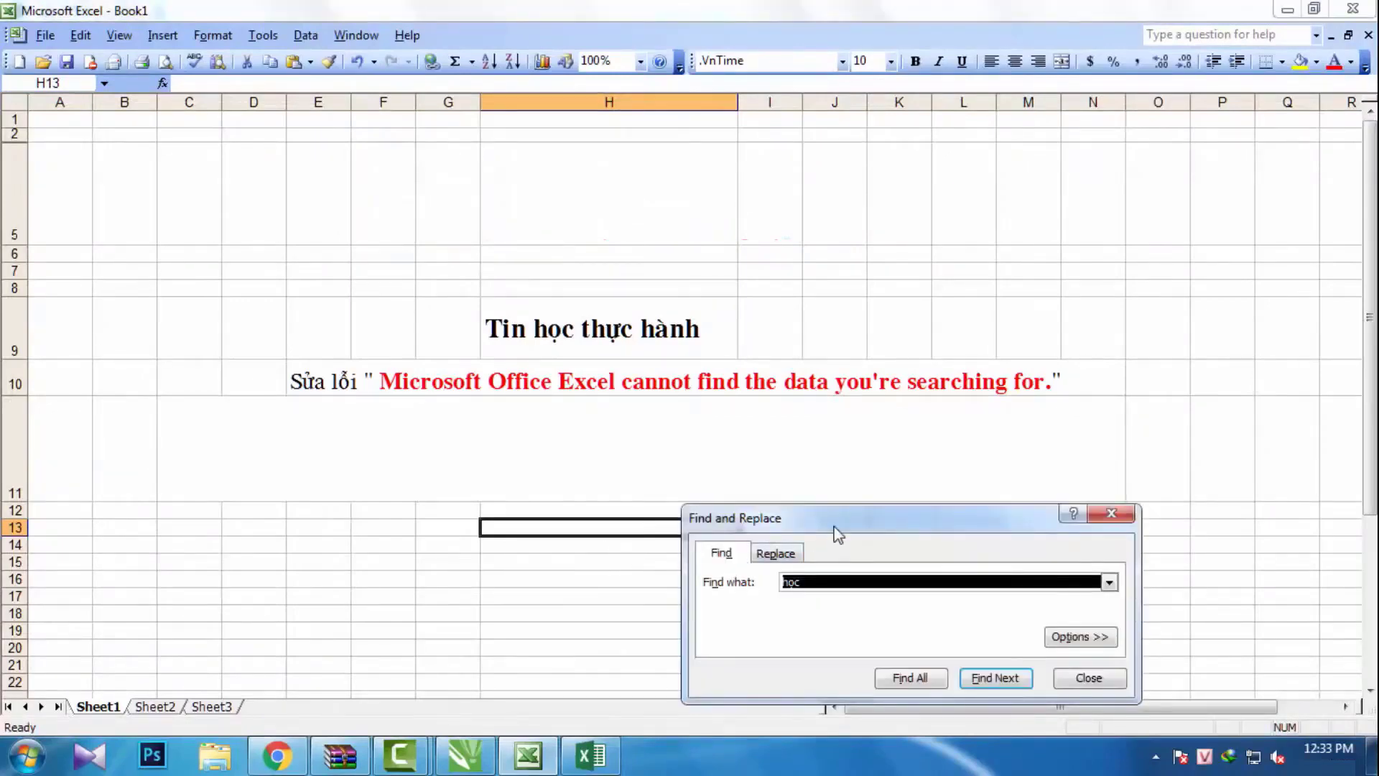
mouse_move(834, 532)
left_mouse_down()
mouse_move(786, 422)
mouse_move(616, 420)
left_mouse_up()
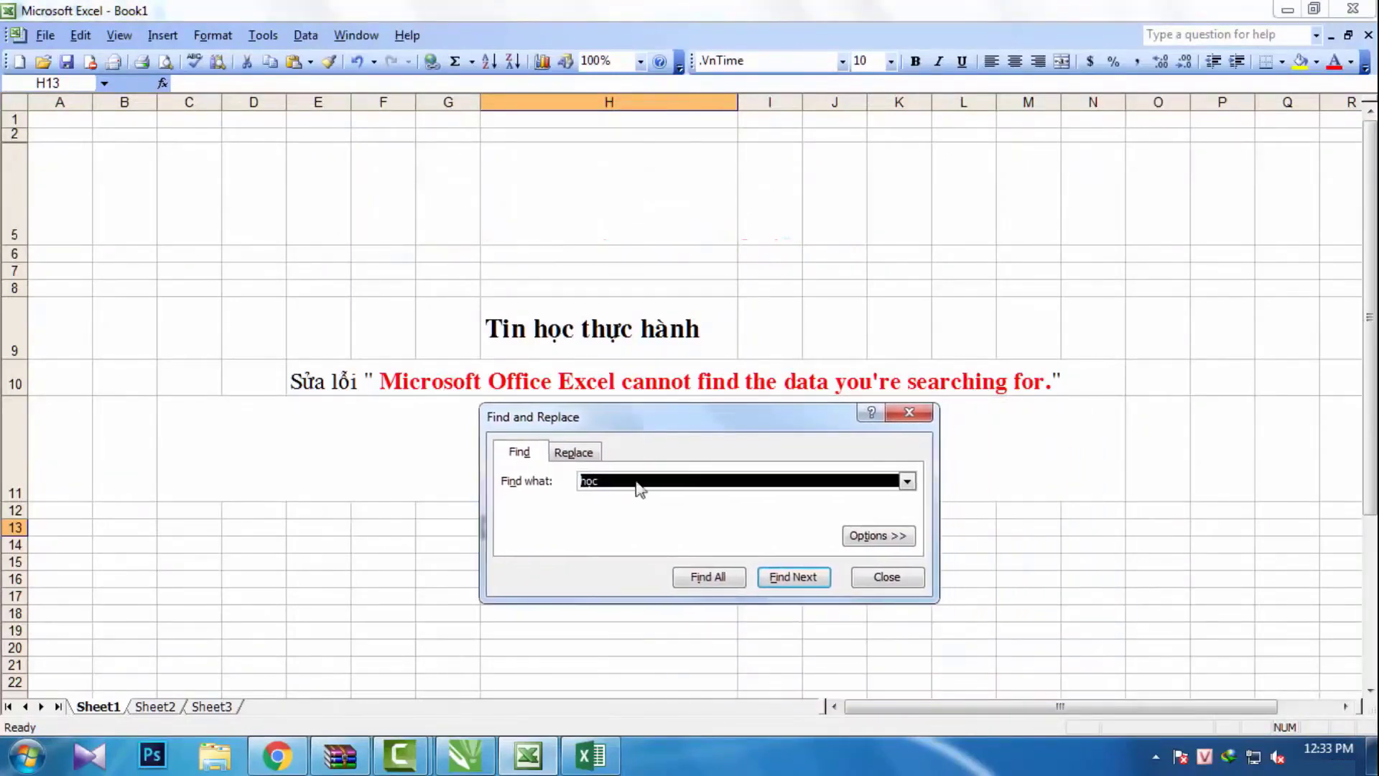
left_click(691, 580)
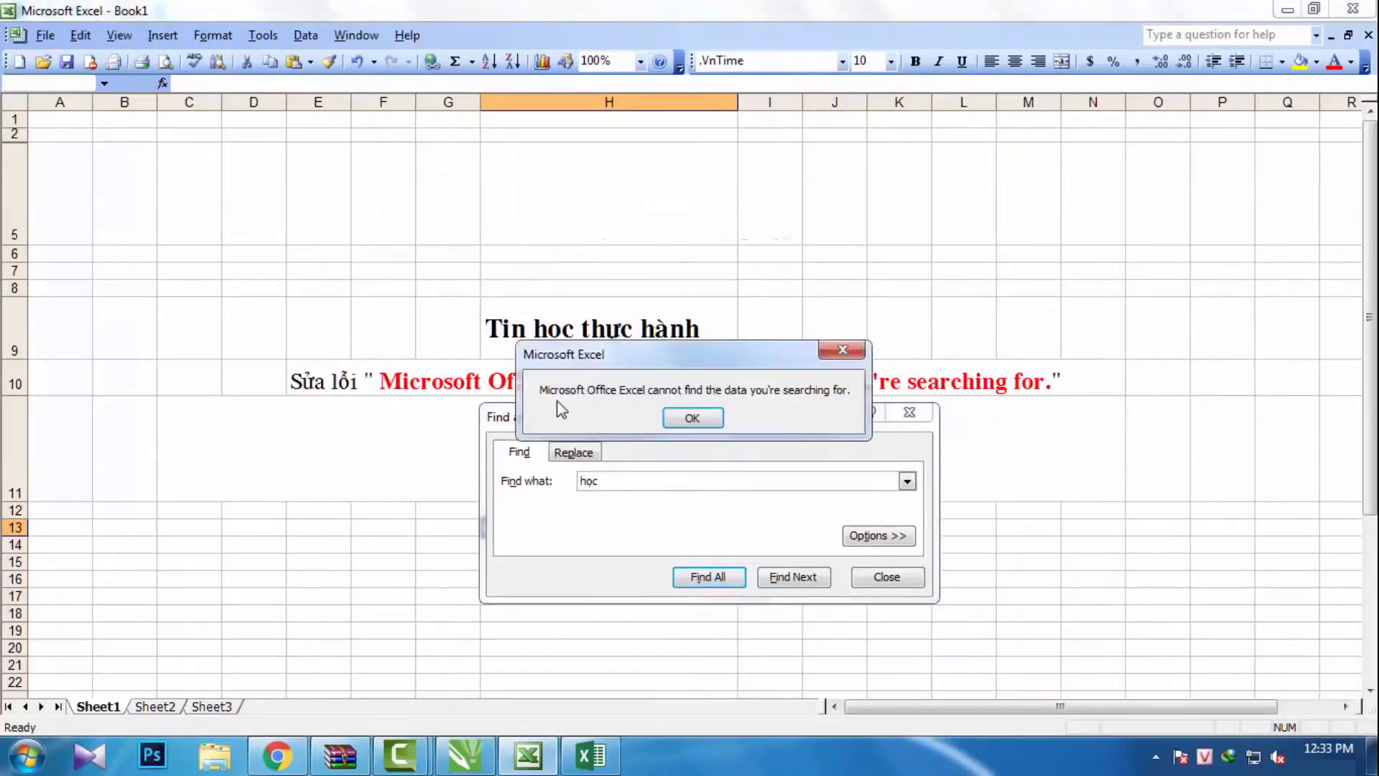
left_click(679, 418)
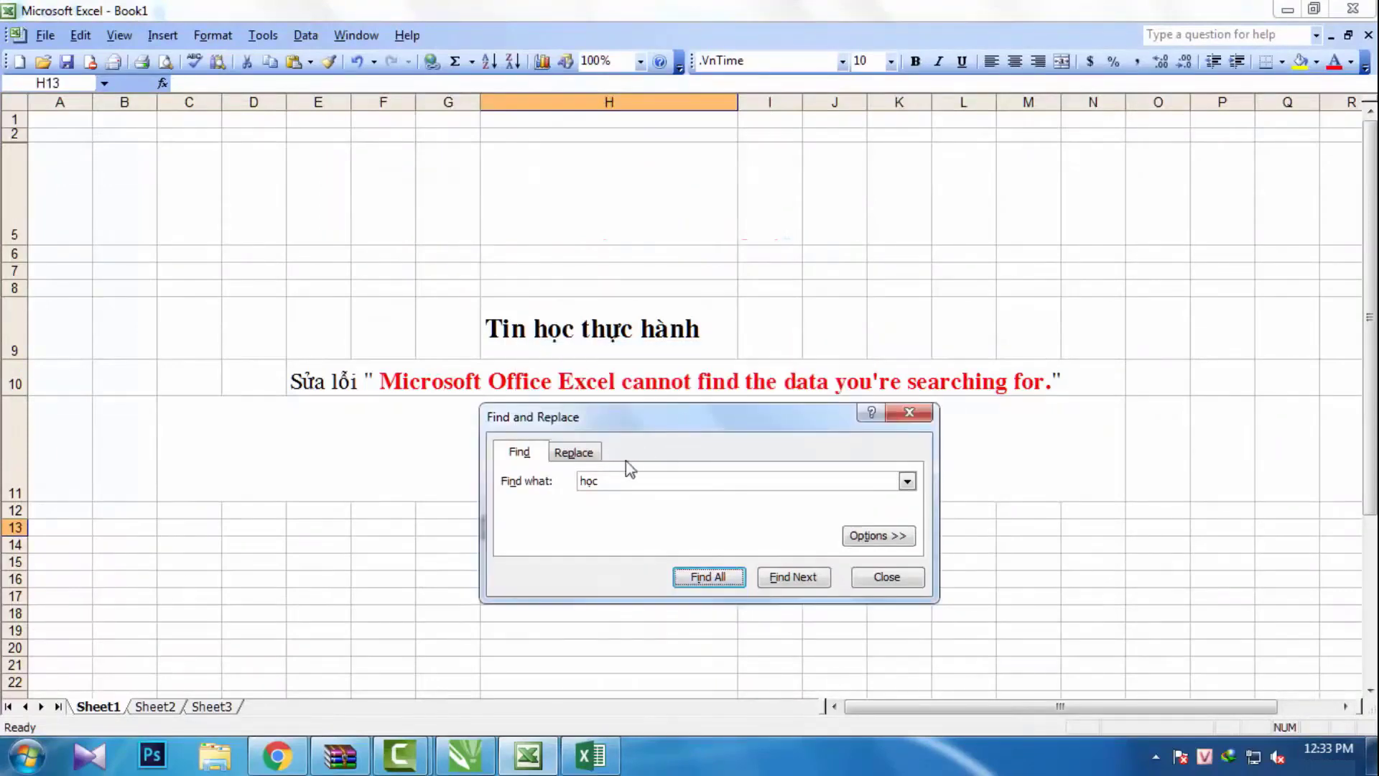
Step: Search for 'thực' instead, also not found, and close the Find dialog
double_click(619, 481)
type("thự")
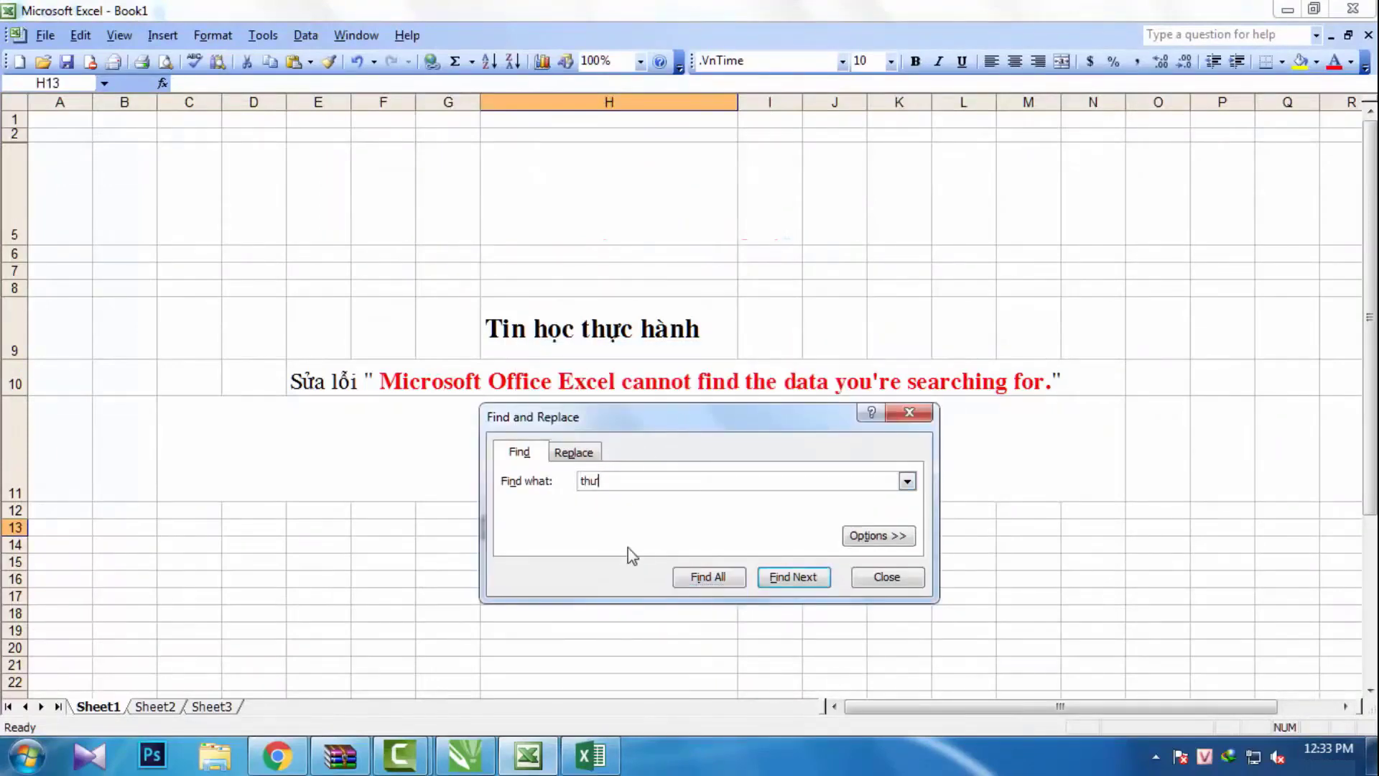
type("c")
left_click(705, 586)
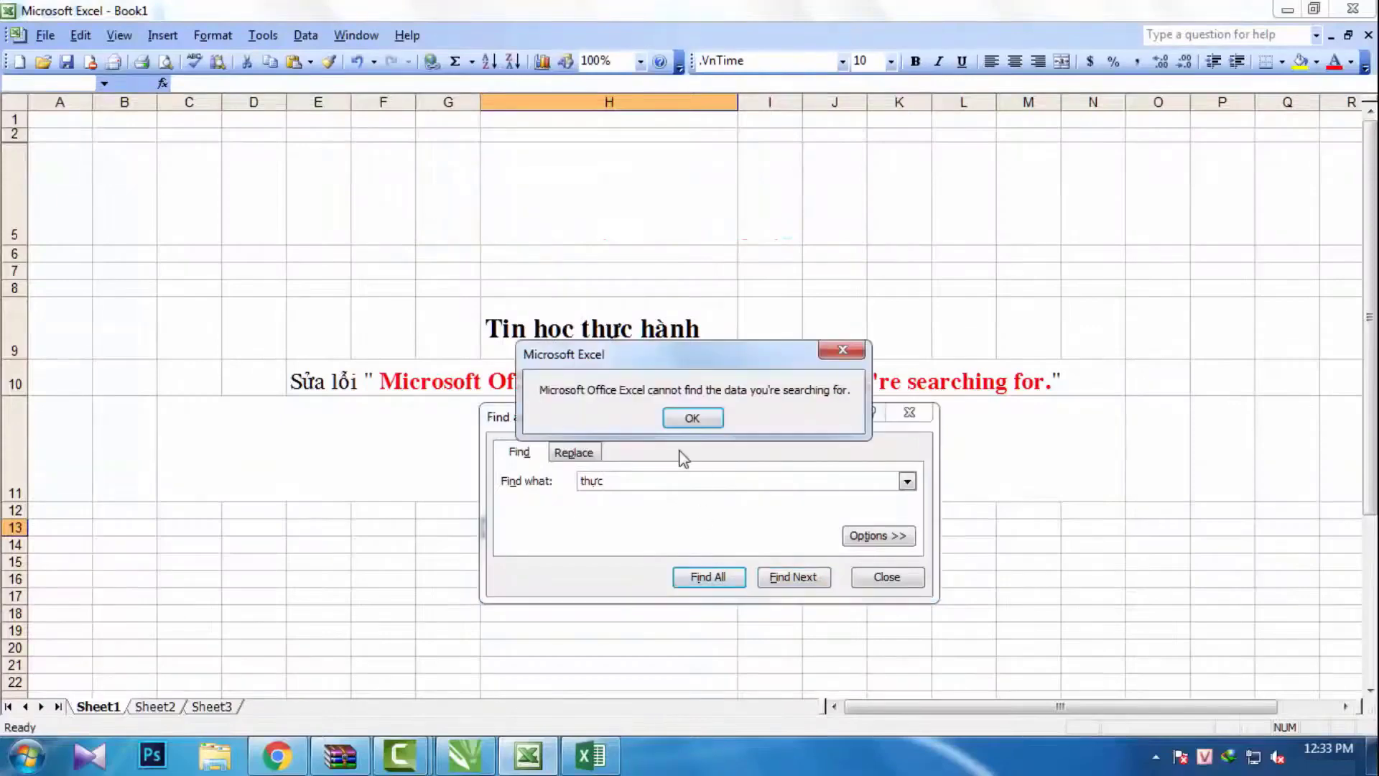
mouse_move(654, 359)
left_mouse_down()
mouse_move(790, 387)
mouse_move(773, 437)
mouse_move(643, 525)
left_mouse_up()
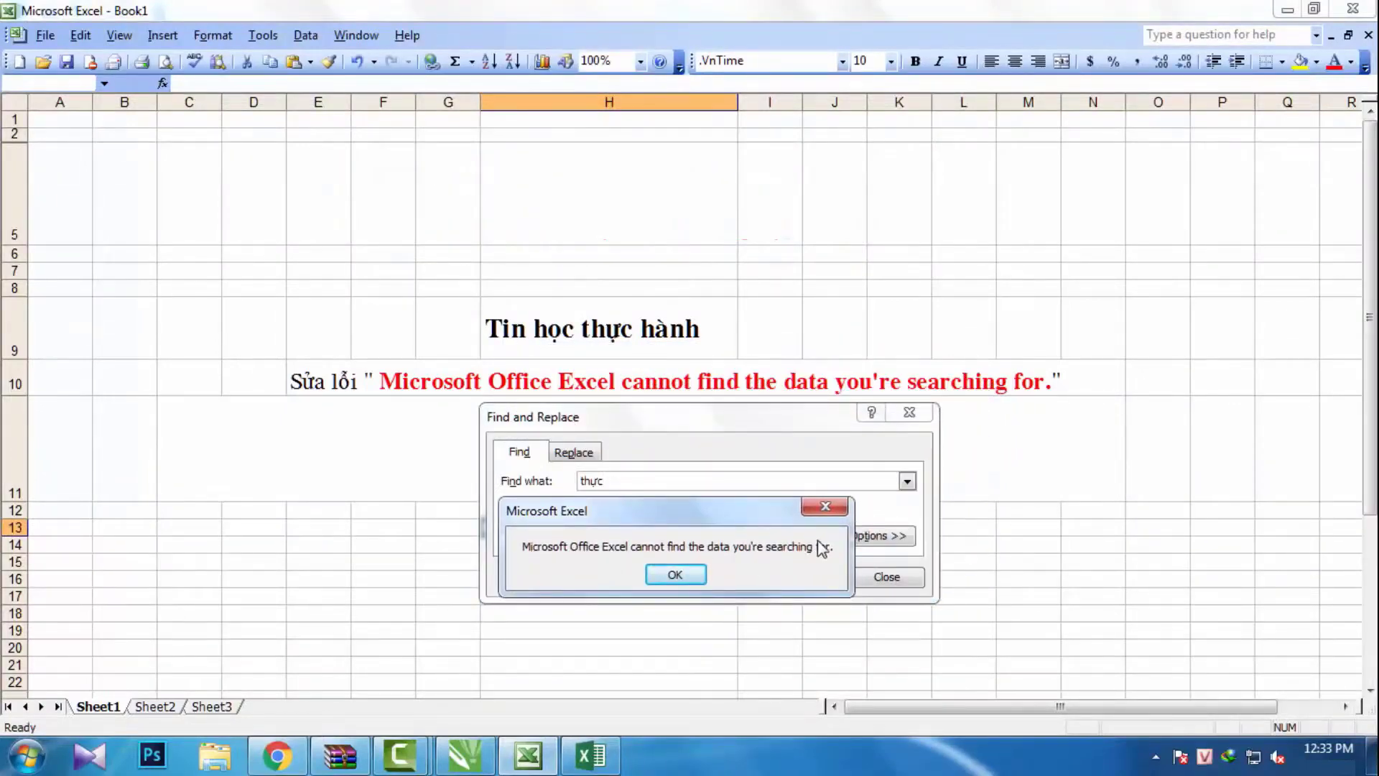
left_click(672, 576)
left_click(884, 582)
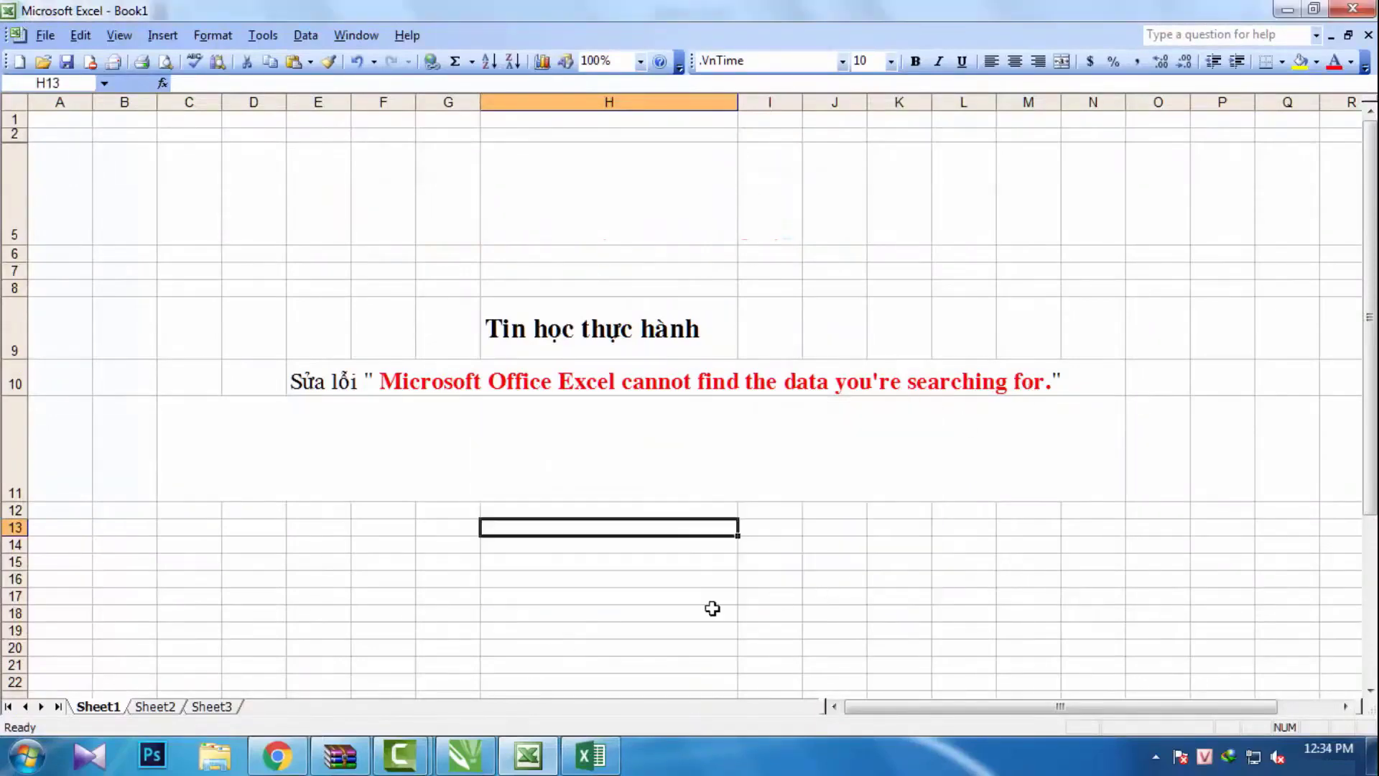
left_click(590, 755)
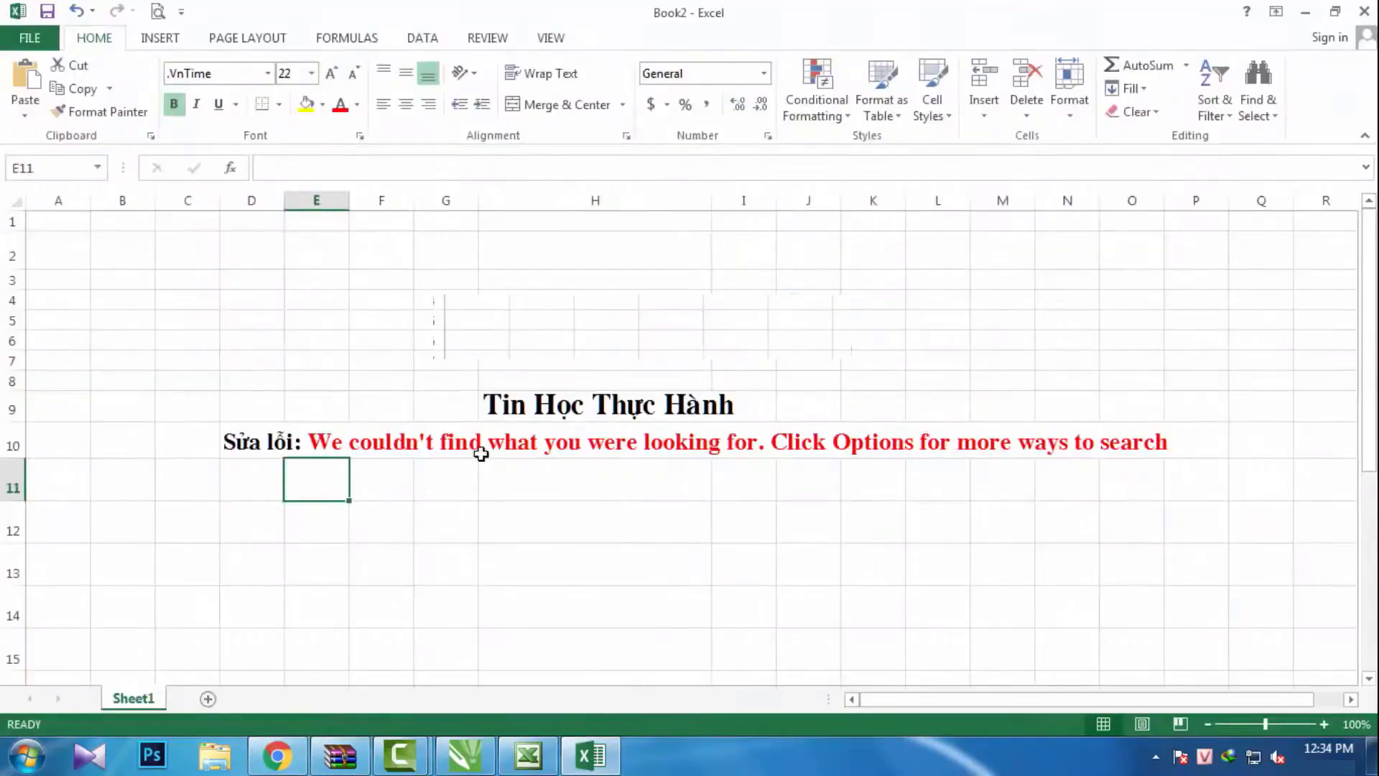
left_click(537, 484)
key("ctrl+f")
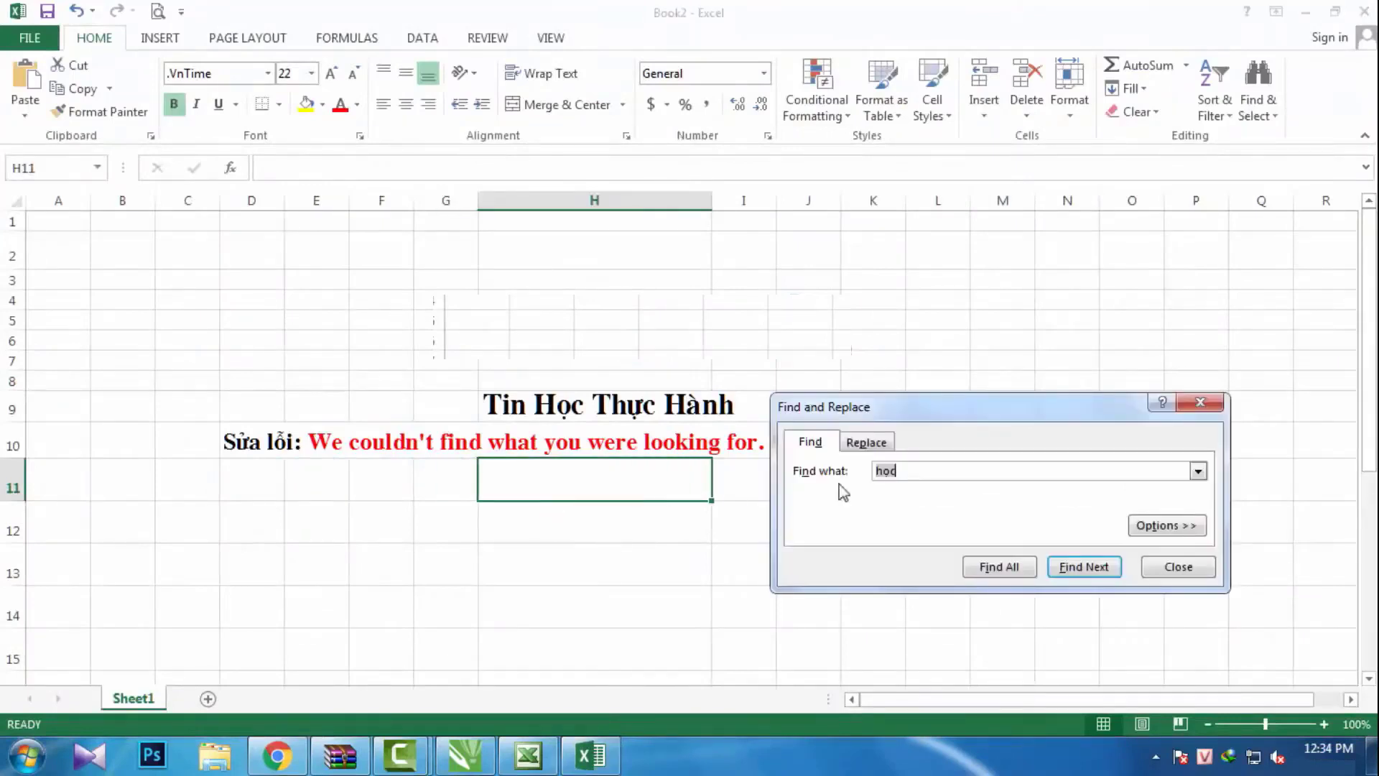
left_click_drag(903, 419, 688, 487)
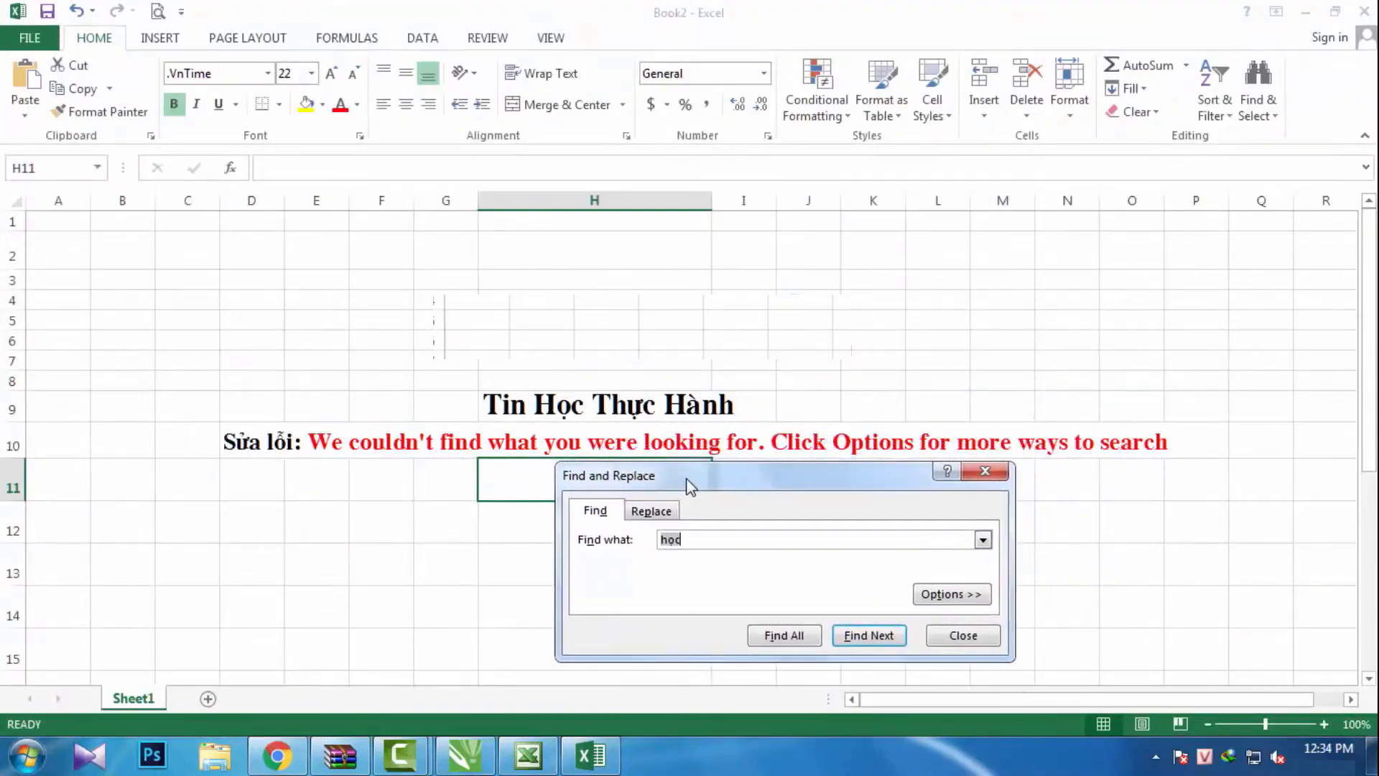
left_click(784, 635)
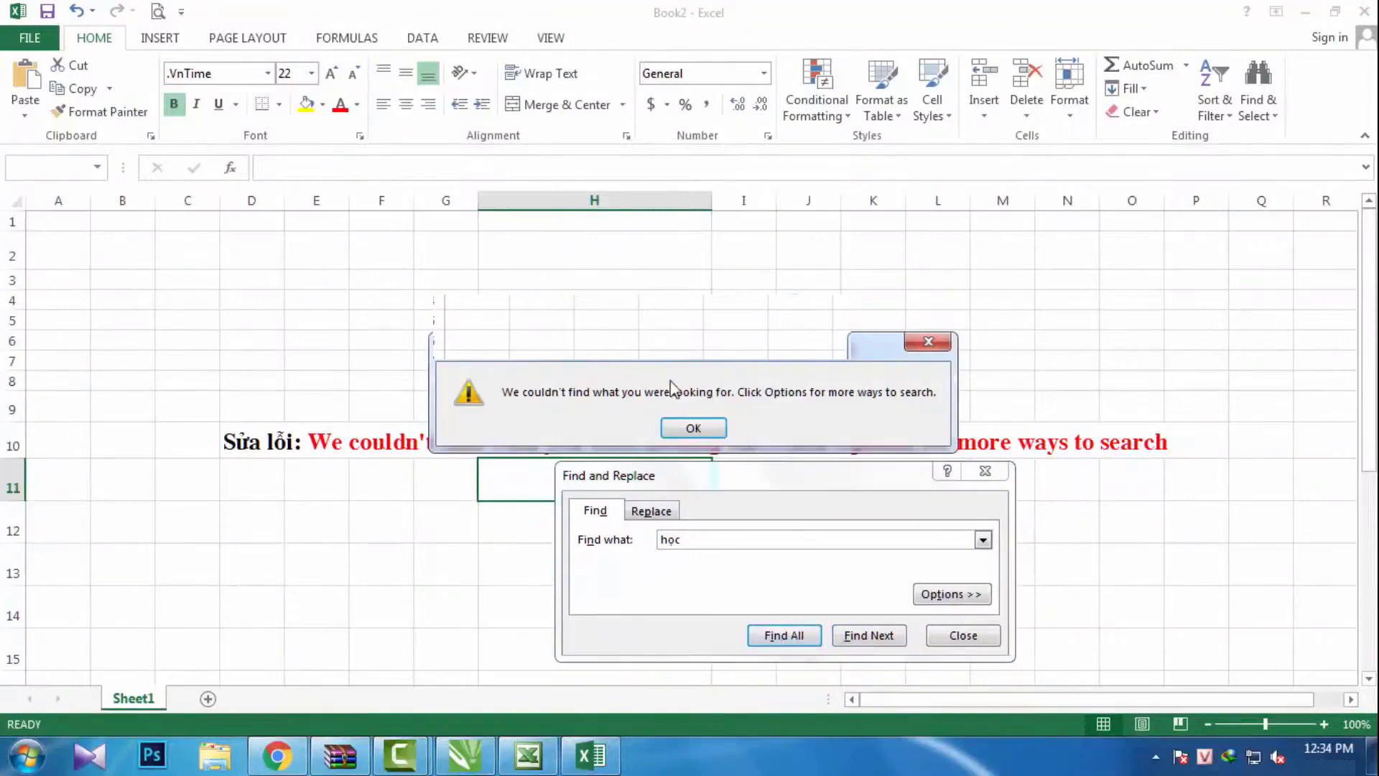
left_click_drag(656, 343, 649, 466)
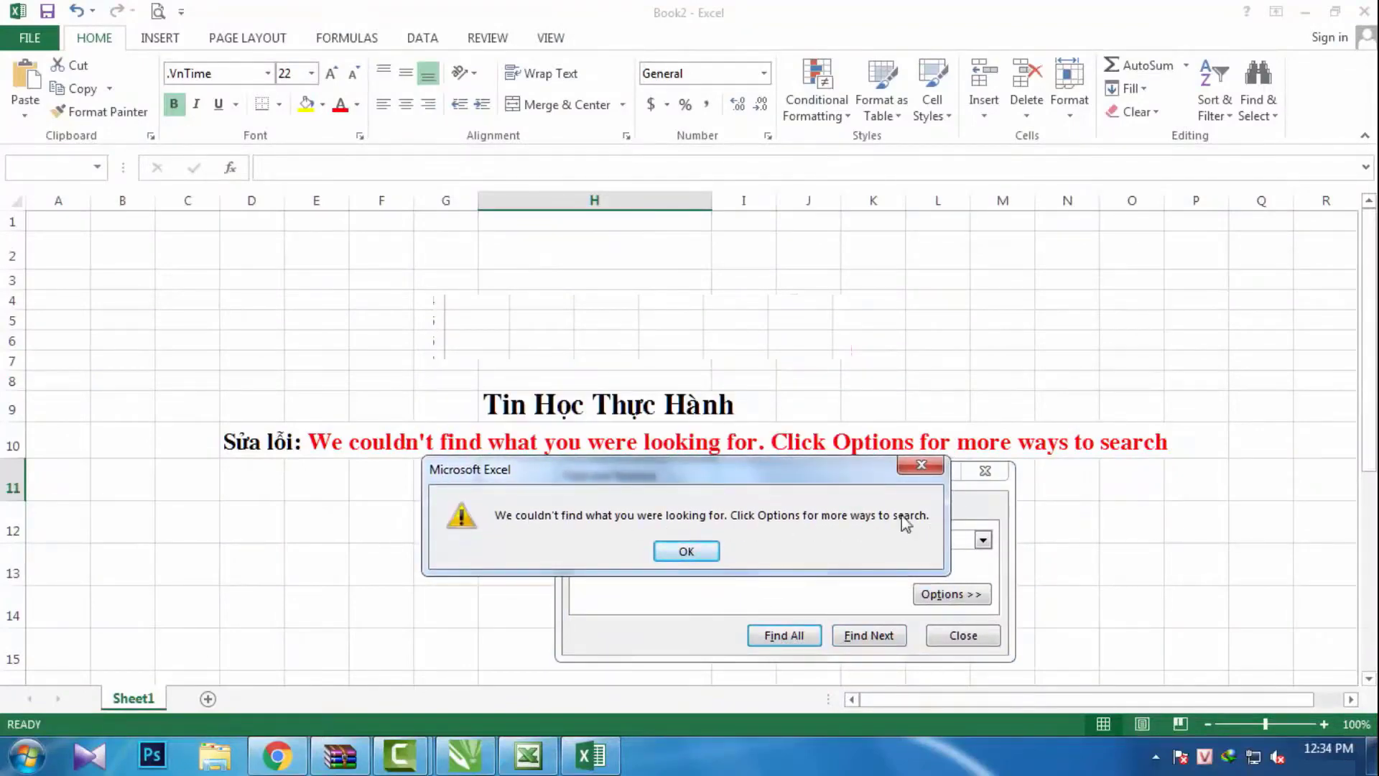
left_click(709, 552)
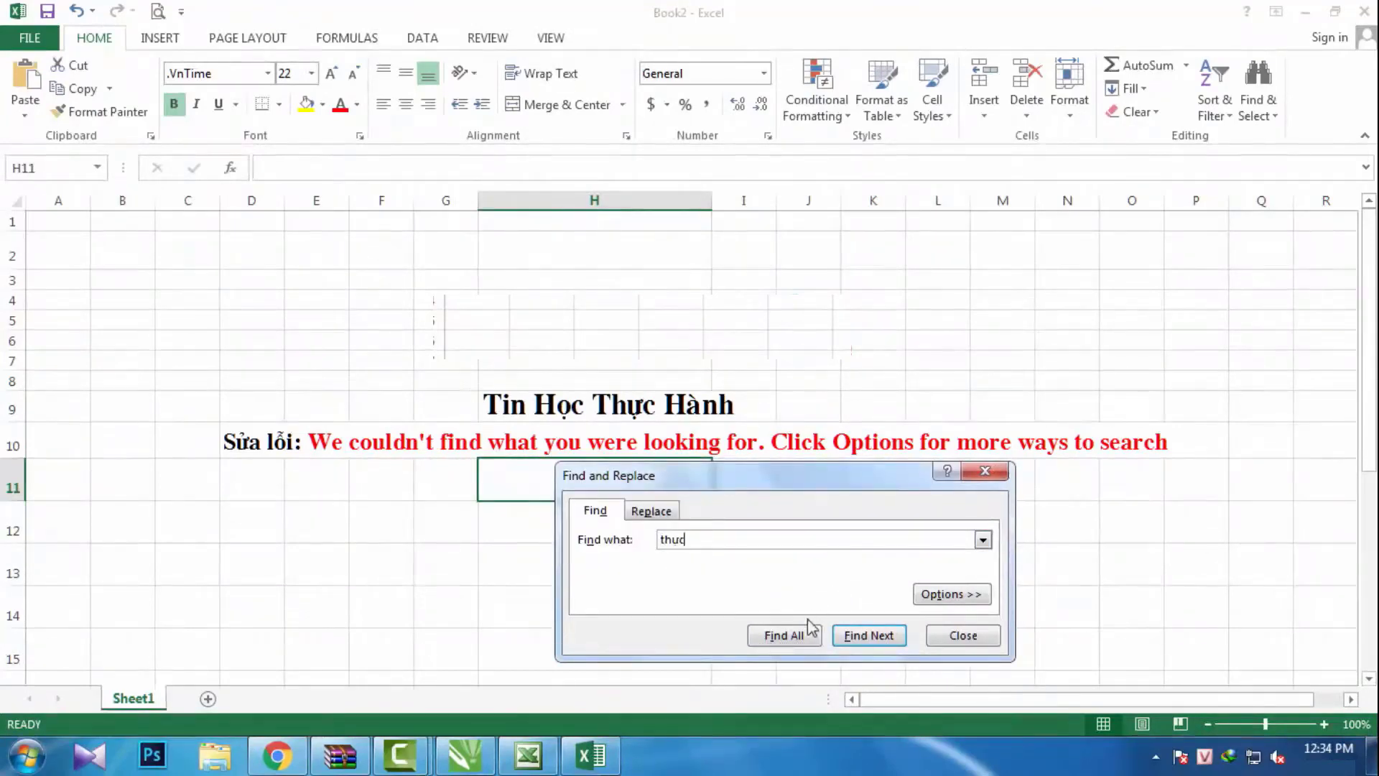
left_click(794, 638)
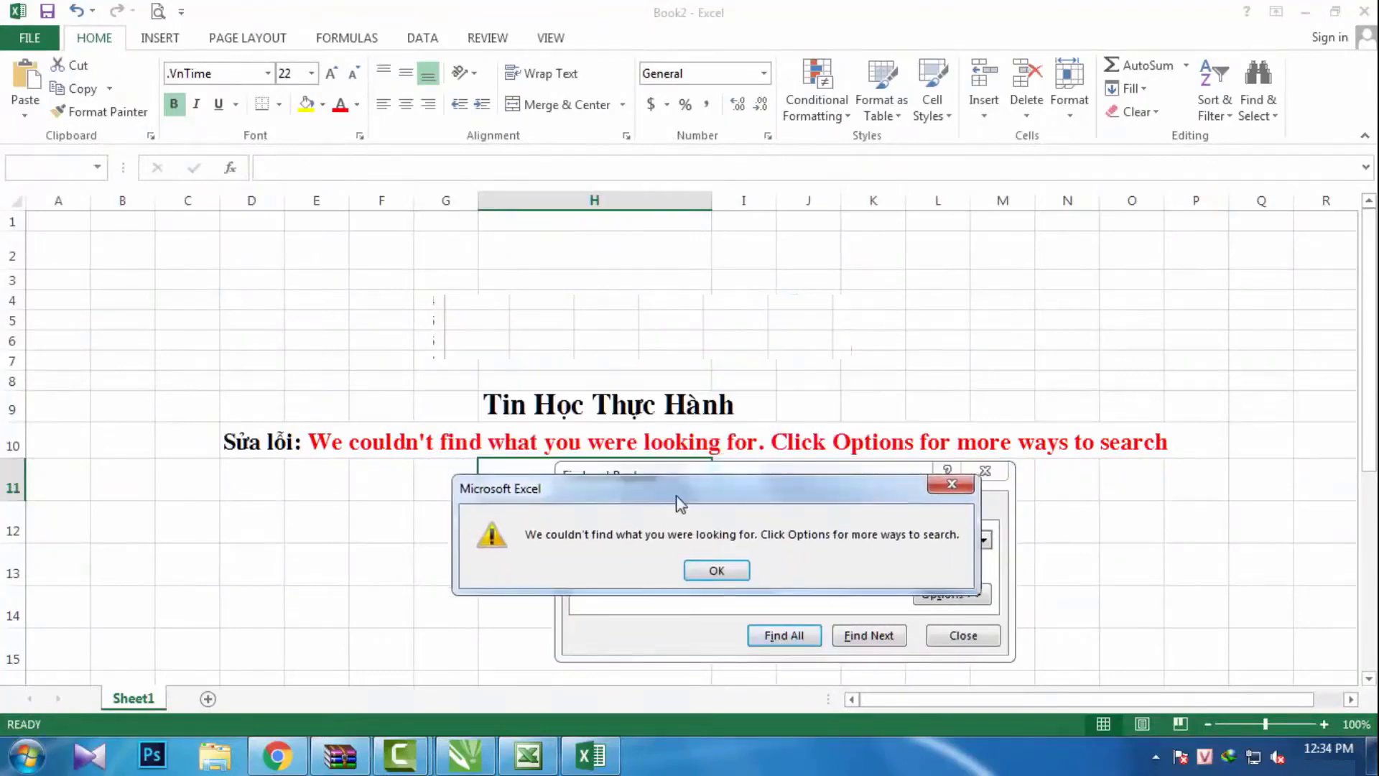
left_click_drag(676, 495, 658, 474)
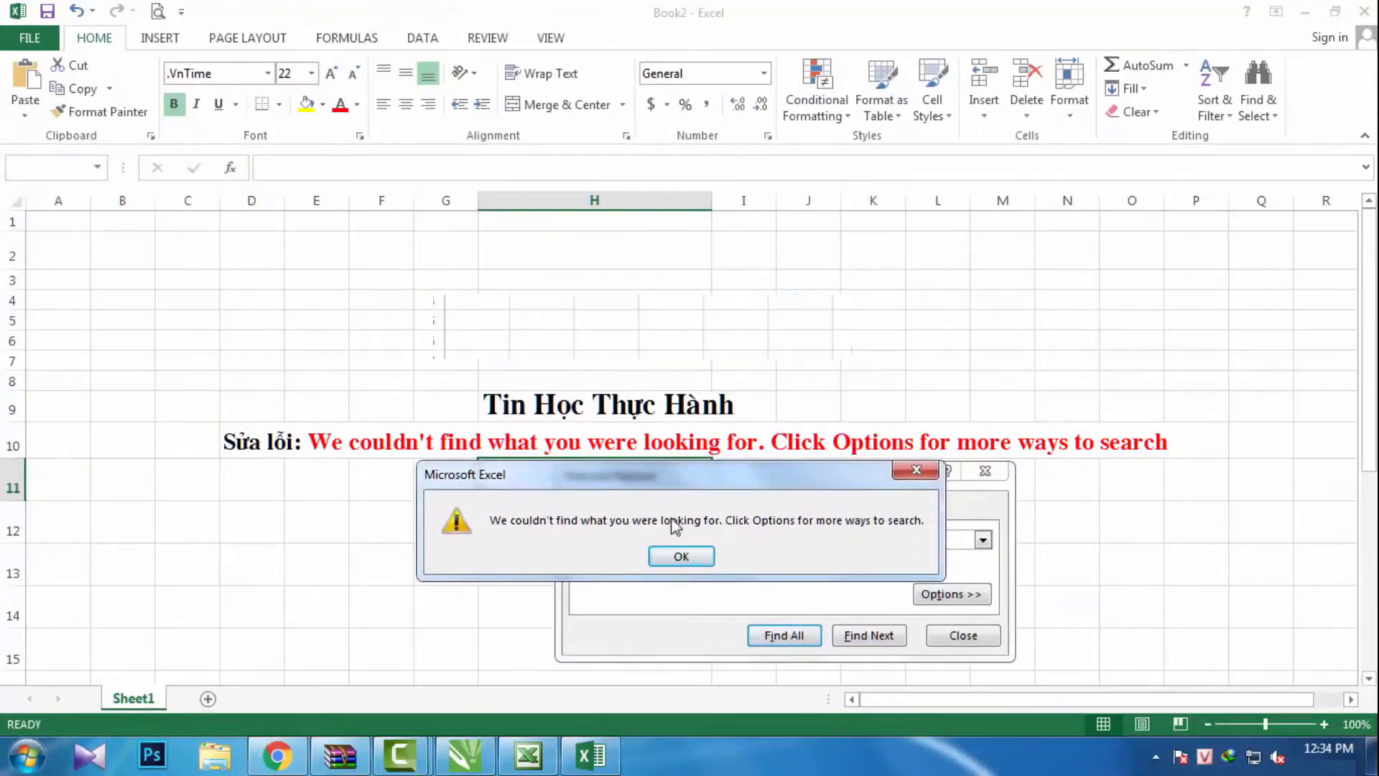
left_click(682, 557)
left_click(963, 636)
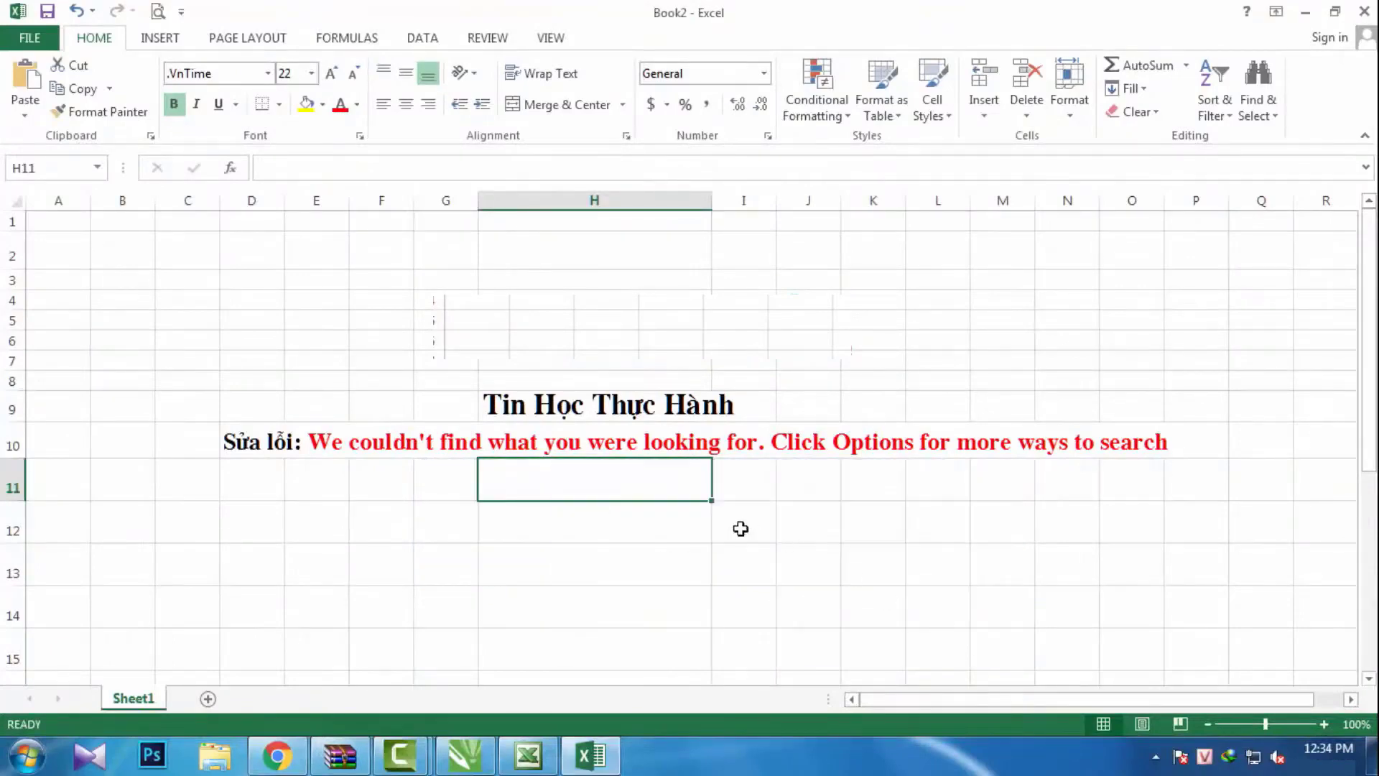
left_click(377, 493)
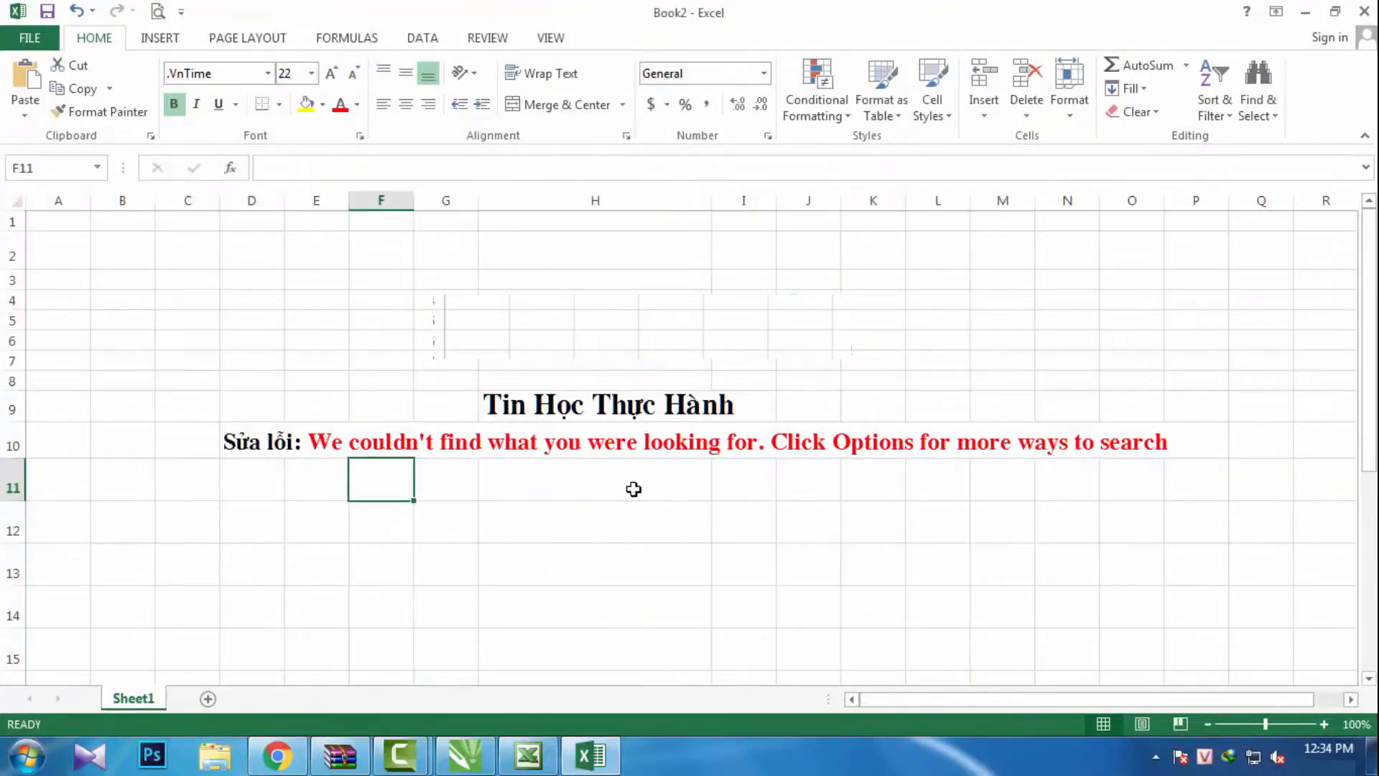
Step: Open the UniKey control panel from its tray menu, then close it
right_click(1204, 756)
left_click(1020, 717)
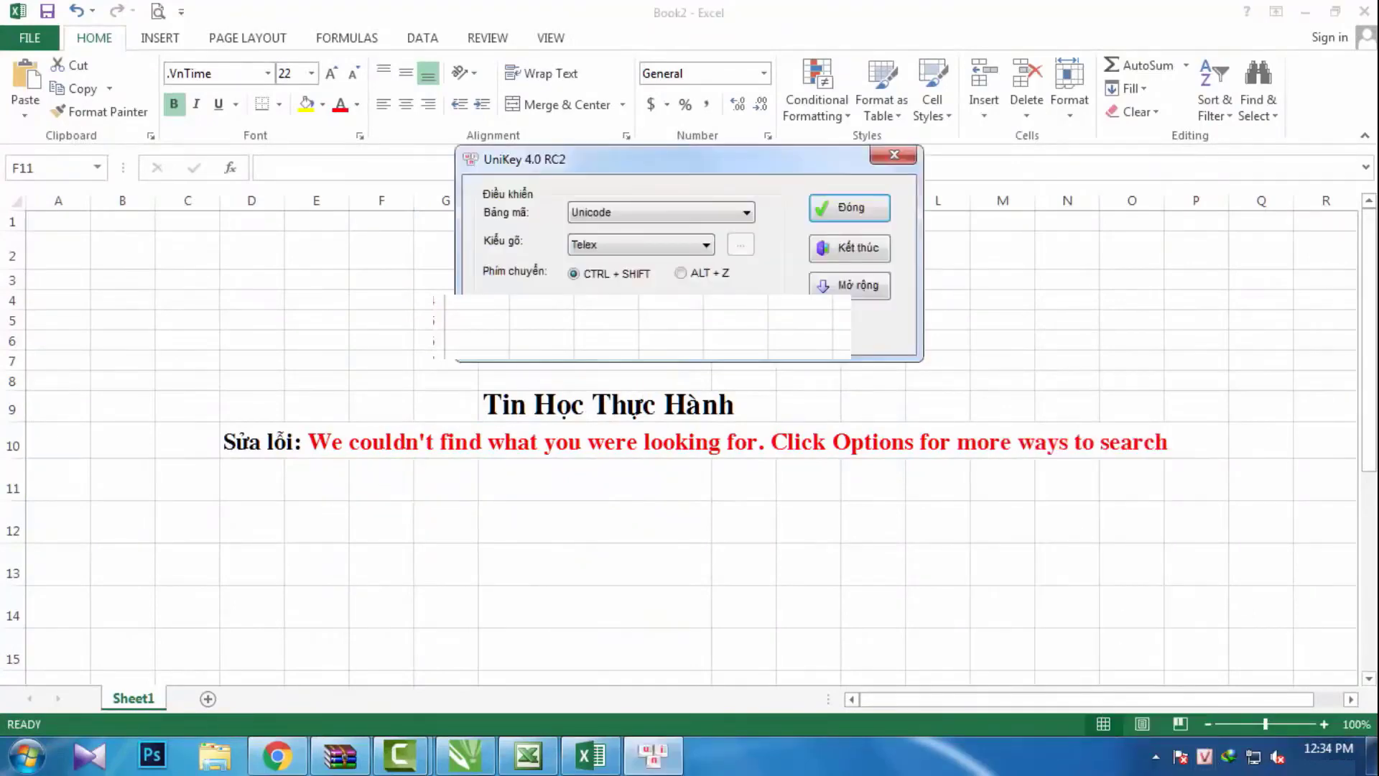
left_click_drag(692, 174, 1026, 434)
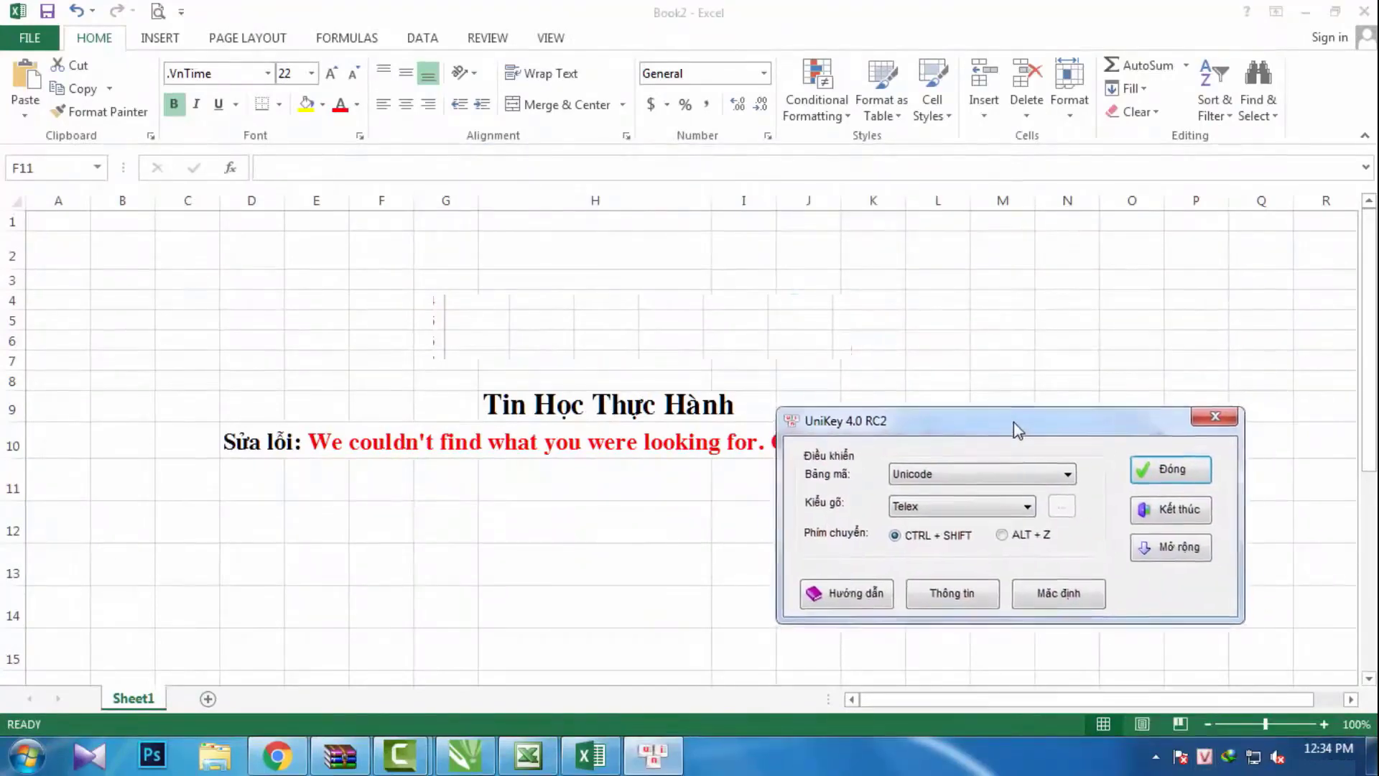
key("Return")
Step: Confirm the Tin Học Thực Hành title cell uses .VnTime, then reopen UniKey
left_click(507, 406)
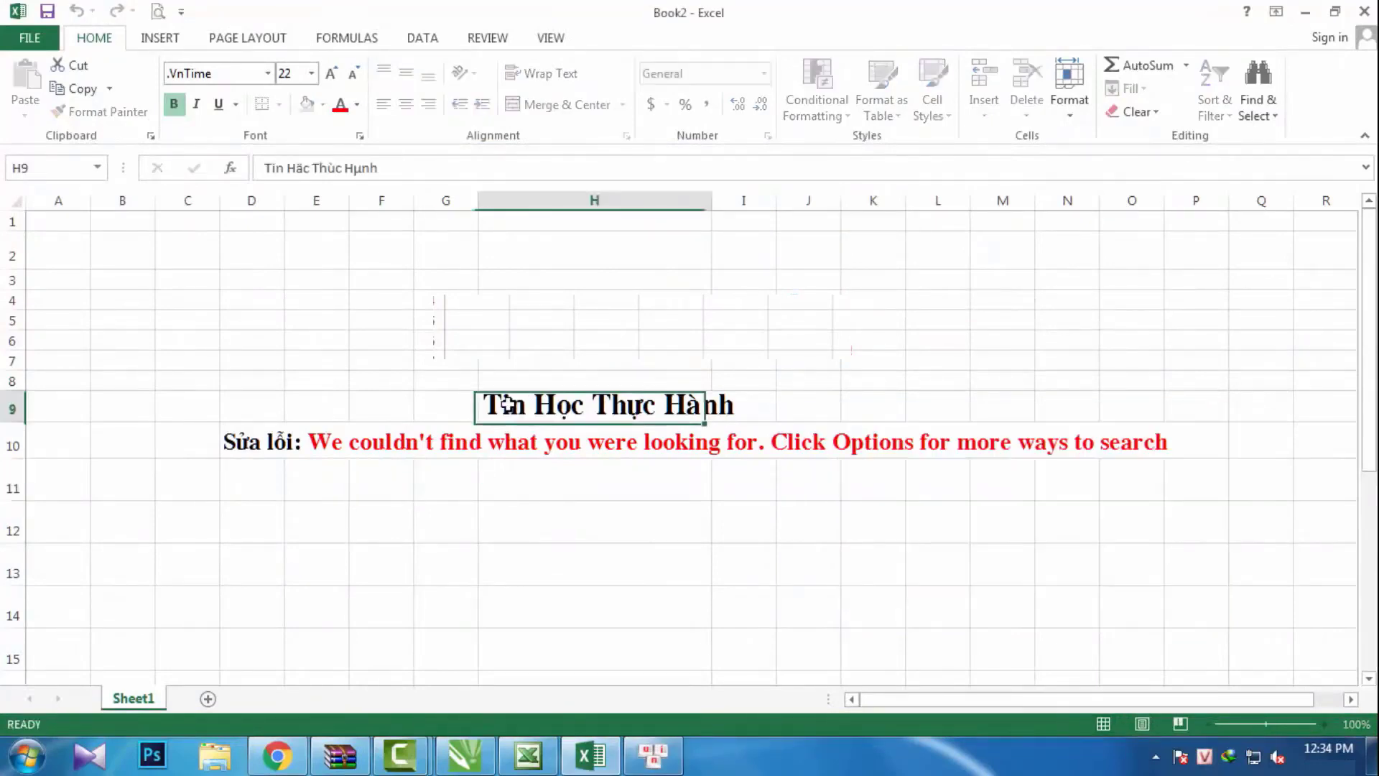
left_click(217, 75)
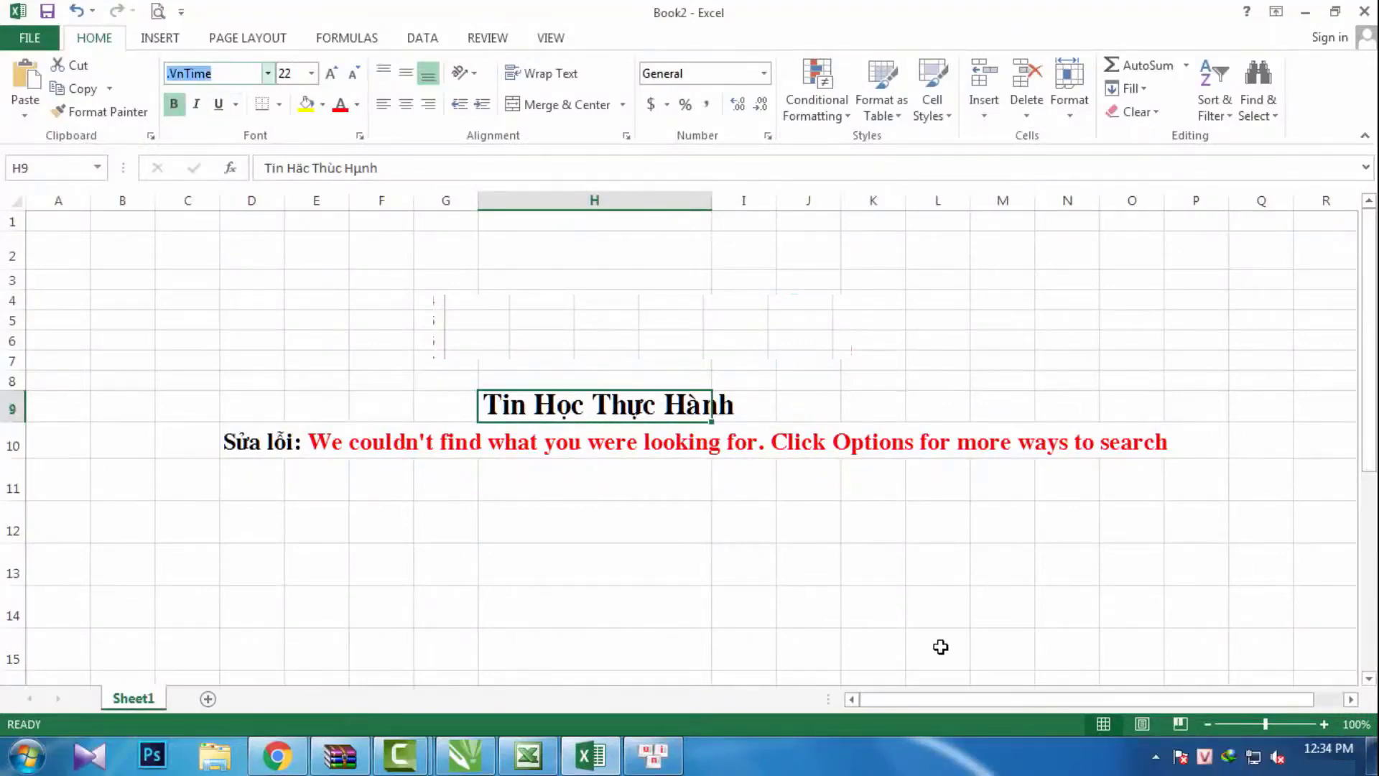
left_click(770, 509)
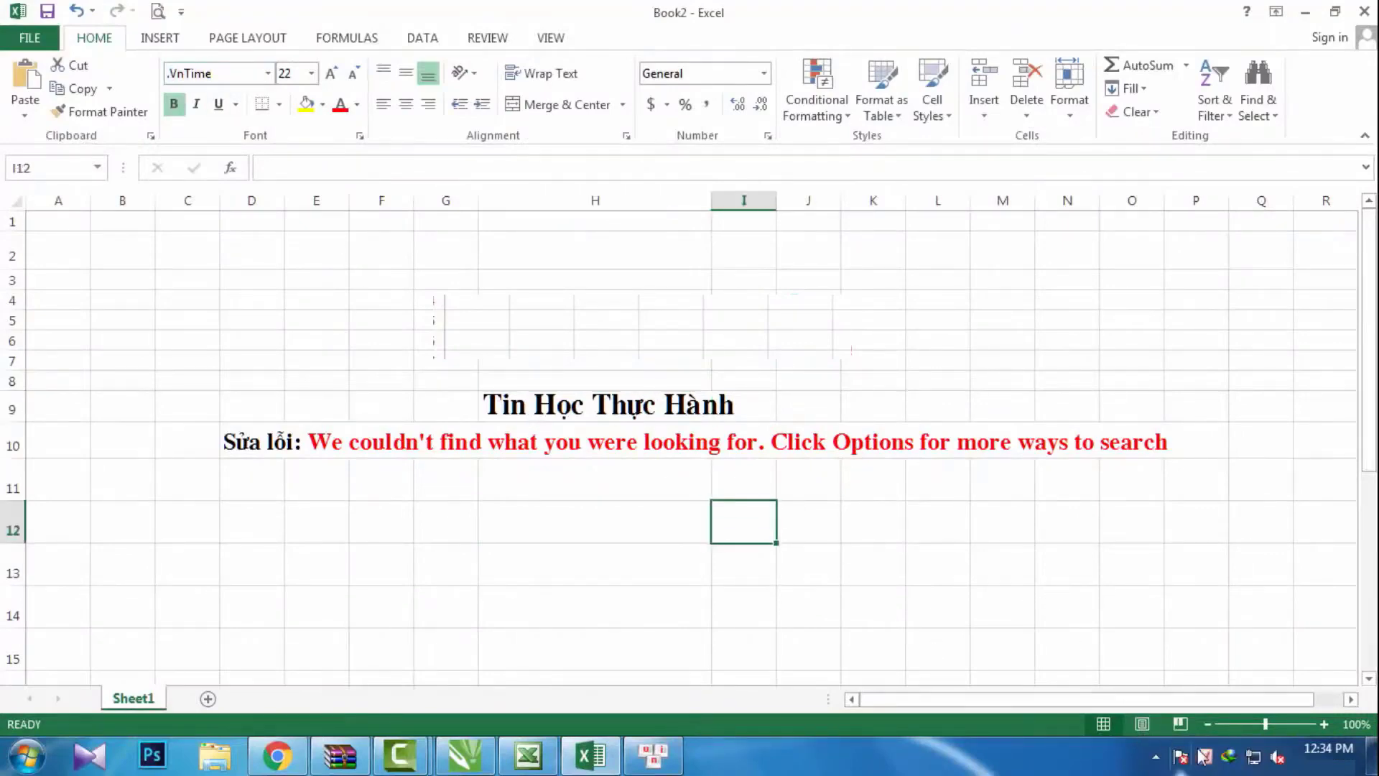
left_click(653, 754)
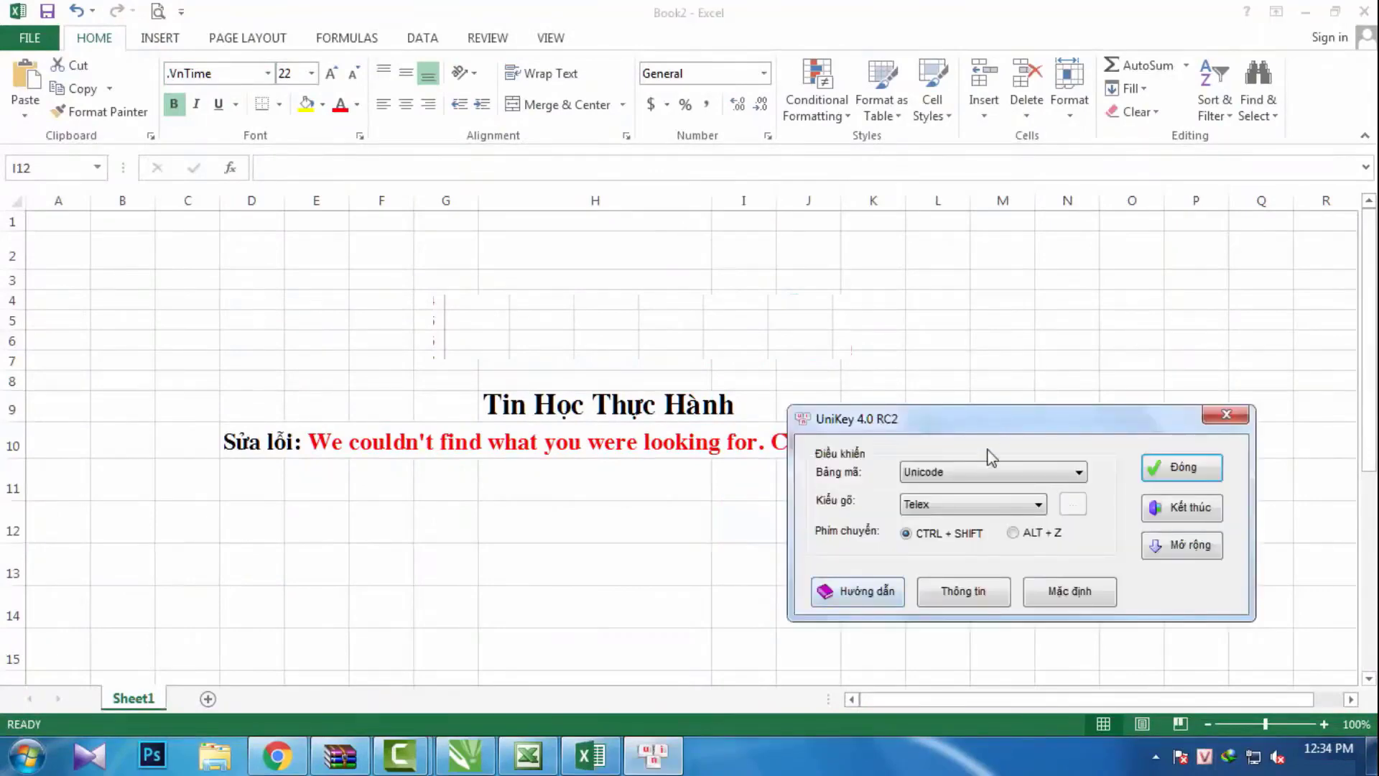
Step: Switch UniKey's character set to TCVN3 (ABC), close its window and select cell H11
left_click(1181, 544)
mouse_move(1006, 301)
left_mouse_down()
mouse_move(1089, 280)
mouse_move(1106, 246)
left_mouse_up()
left_click(1068, 307)
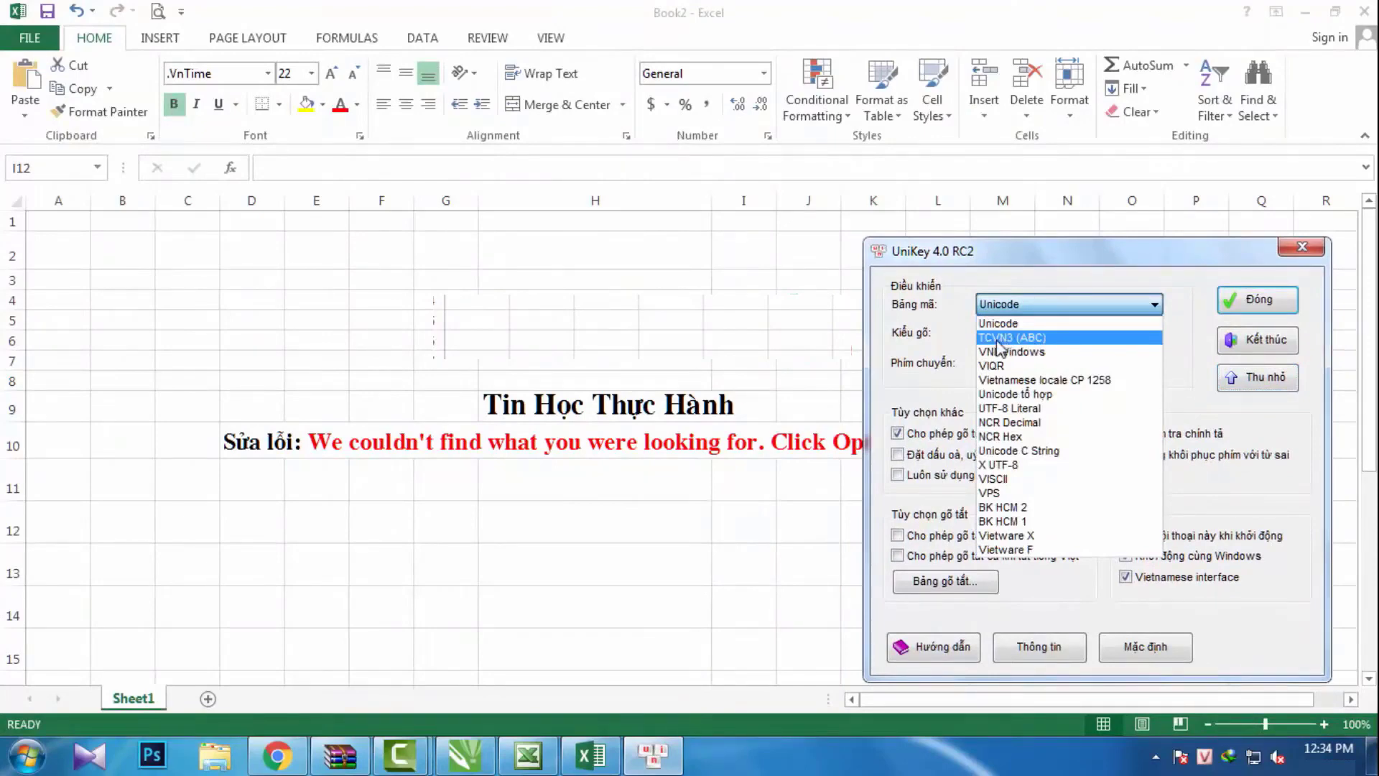
left_click(1073, 339)
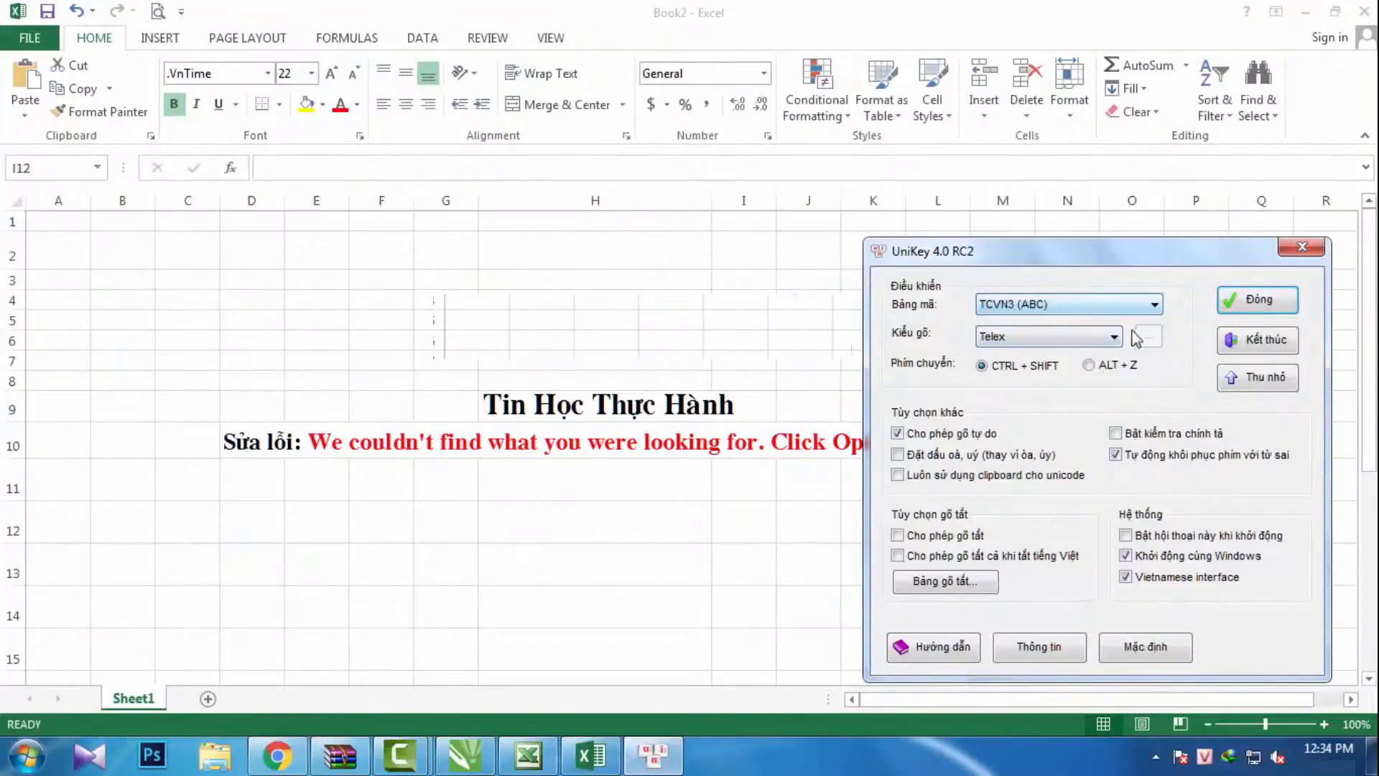
left_click(1249, 301)
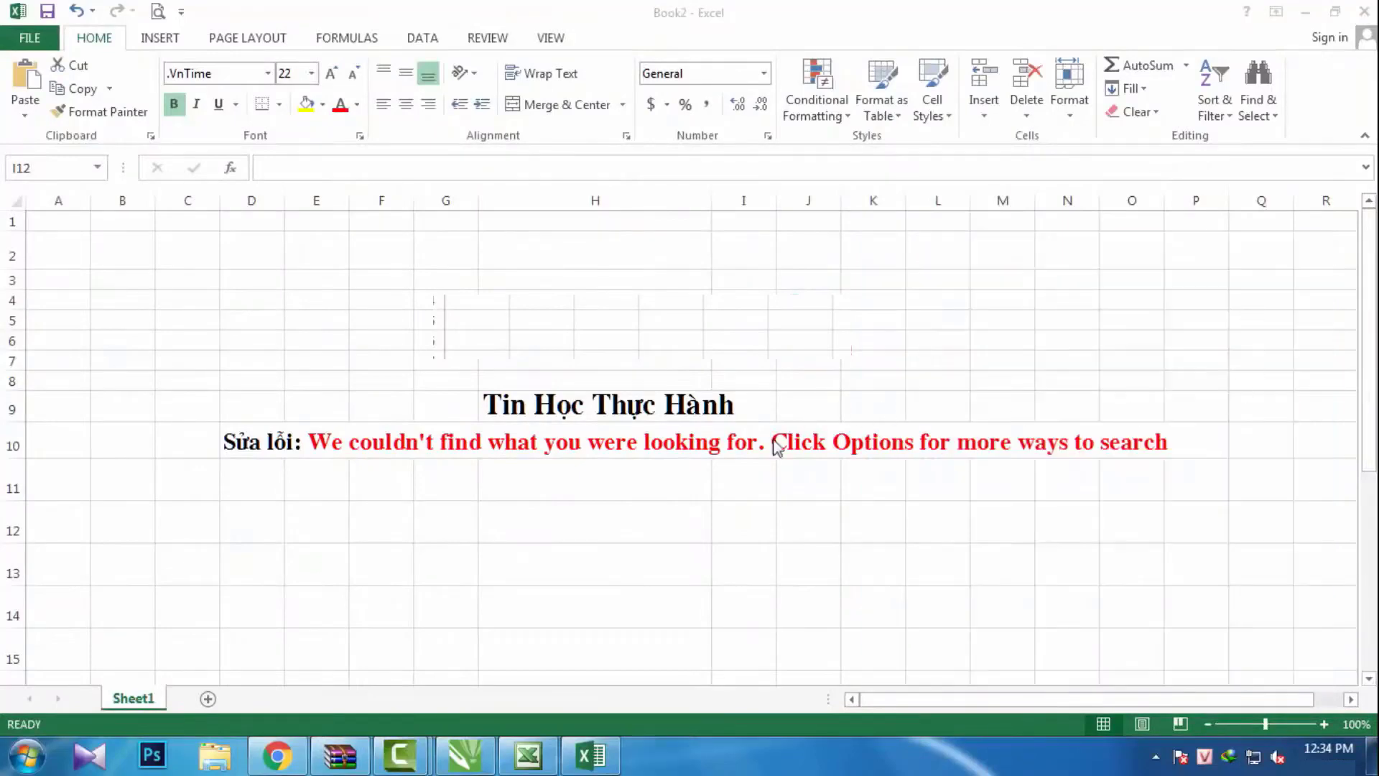
left_click(632, 485)
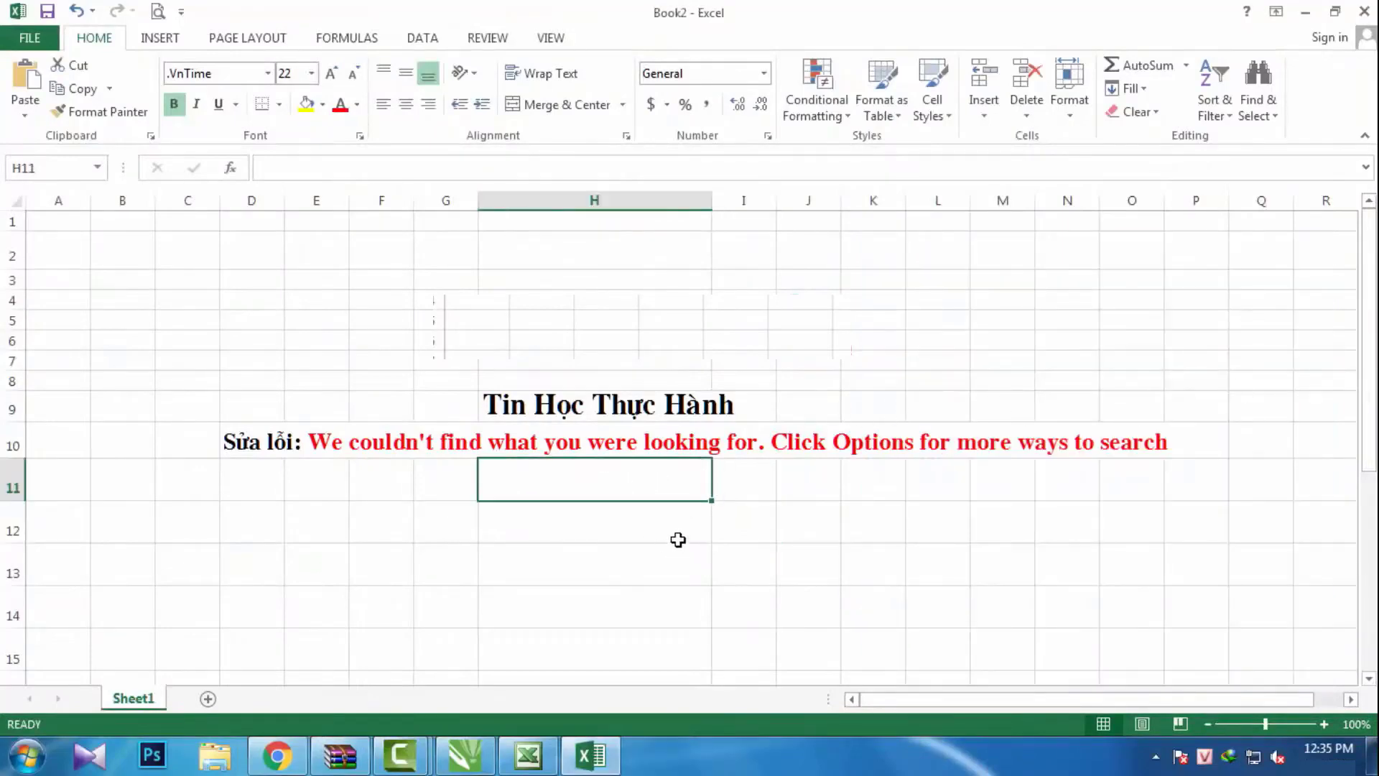
Step: In Excel 2013, run Find All for 'hặc' and then 'thúc'
key("ctrl+f")
left_click_drag(739, 500, 961, 316)
left_click(865, 379)
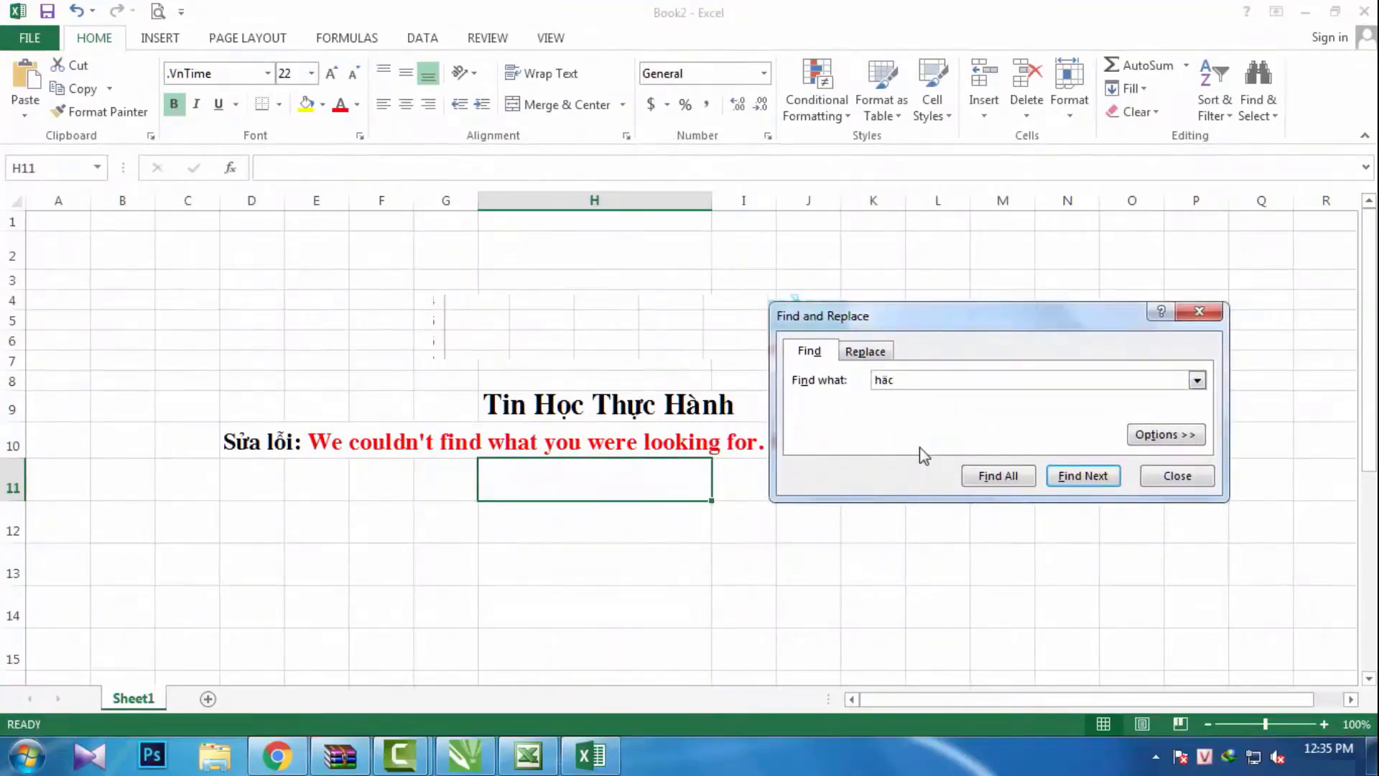
left_click(995, 477)
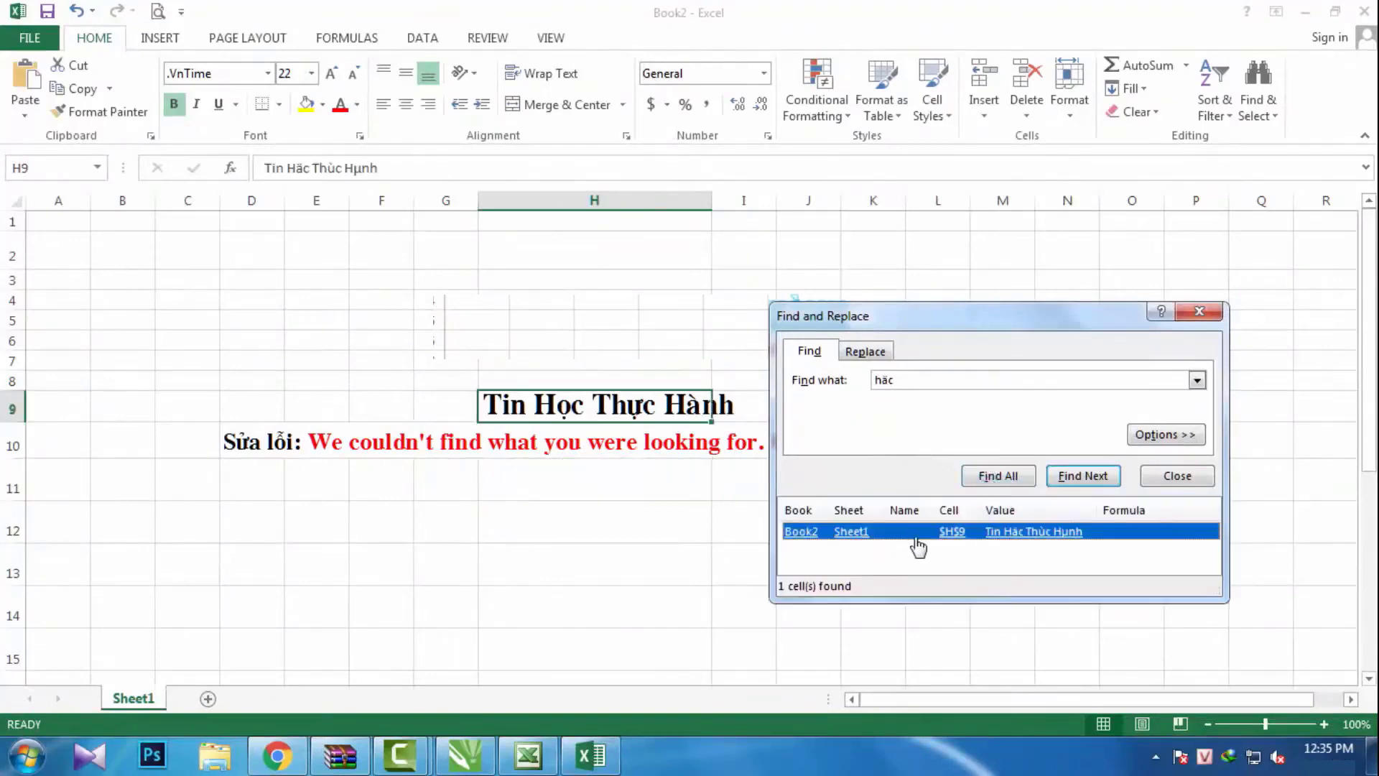
double_click(908, 379)
type("thù")
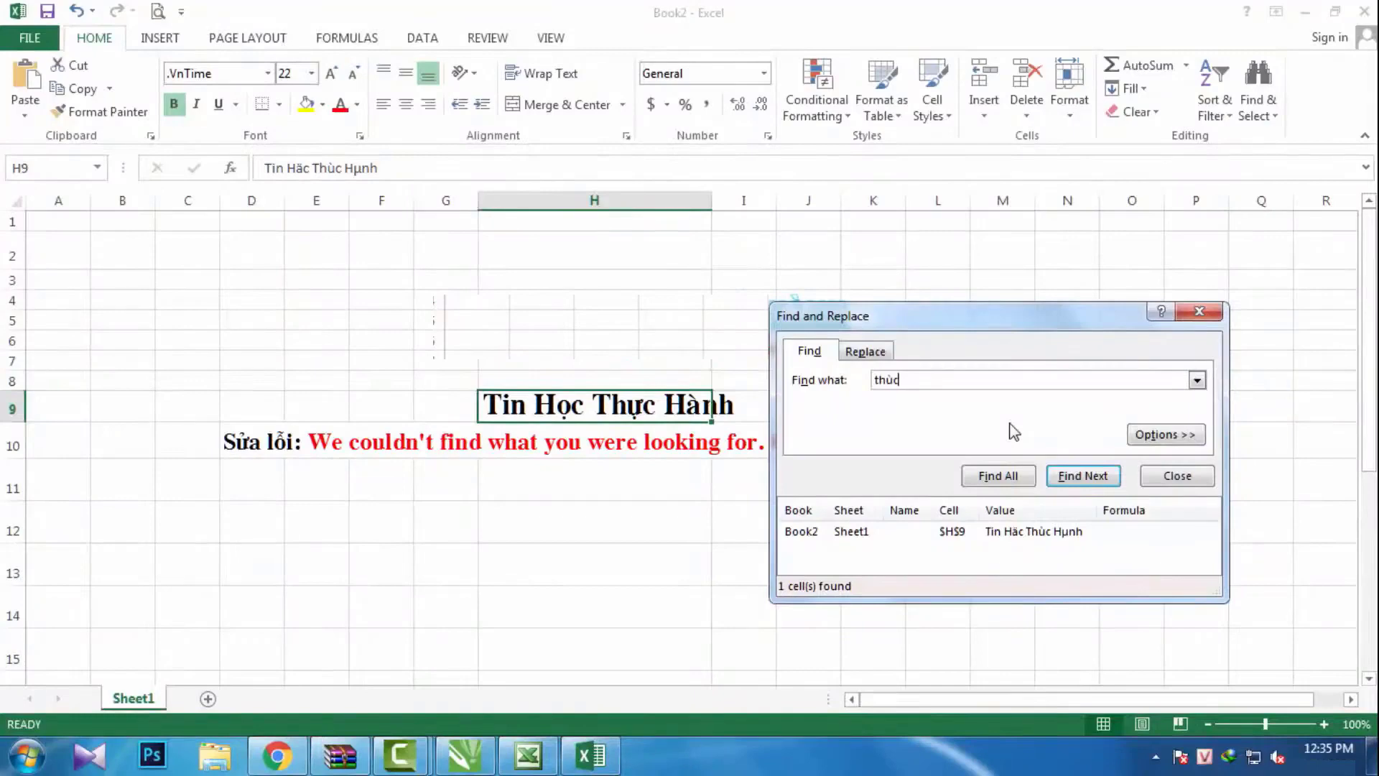
left_click(995, 478)
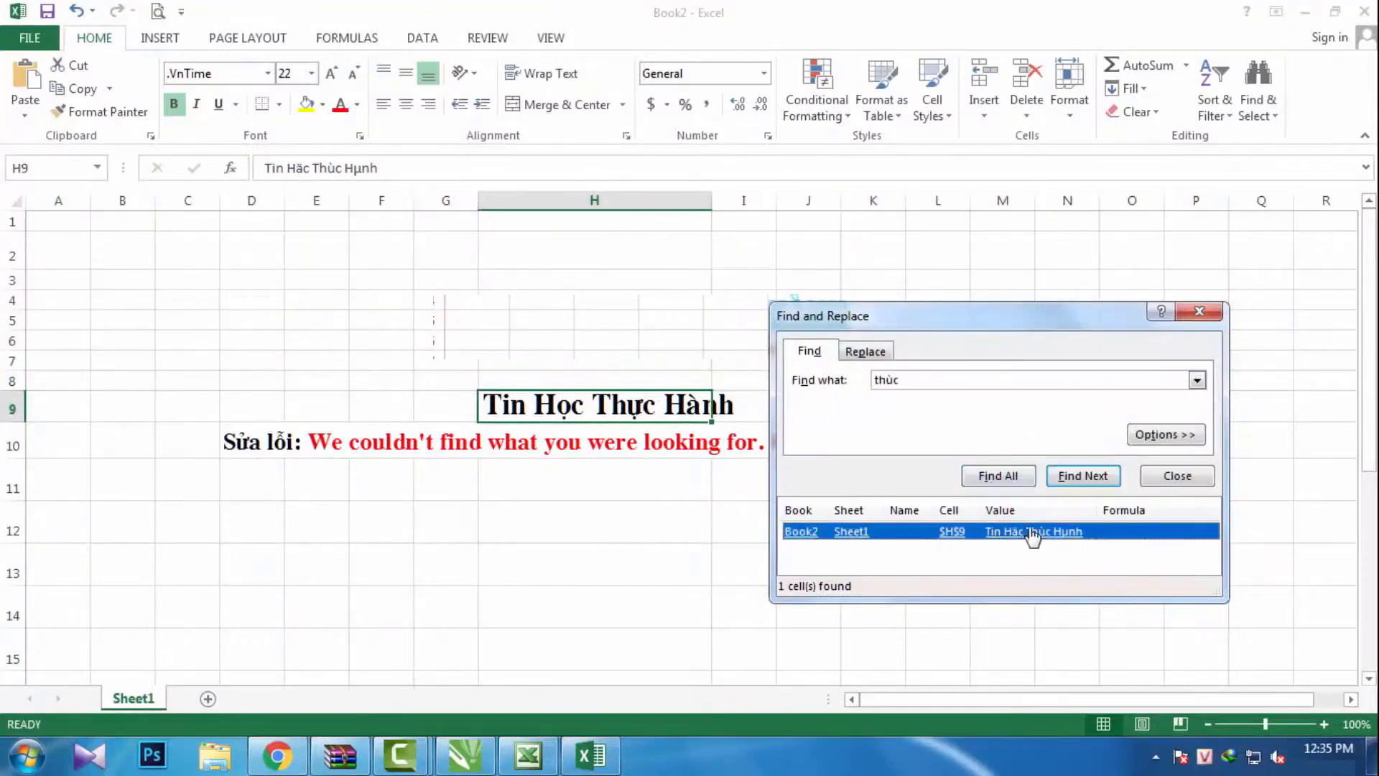
Step: Find All for 'hụnh', locating the title in H9, then close Find
left_click(568, 461)
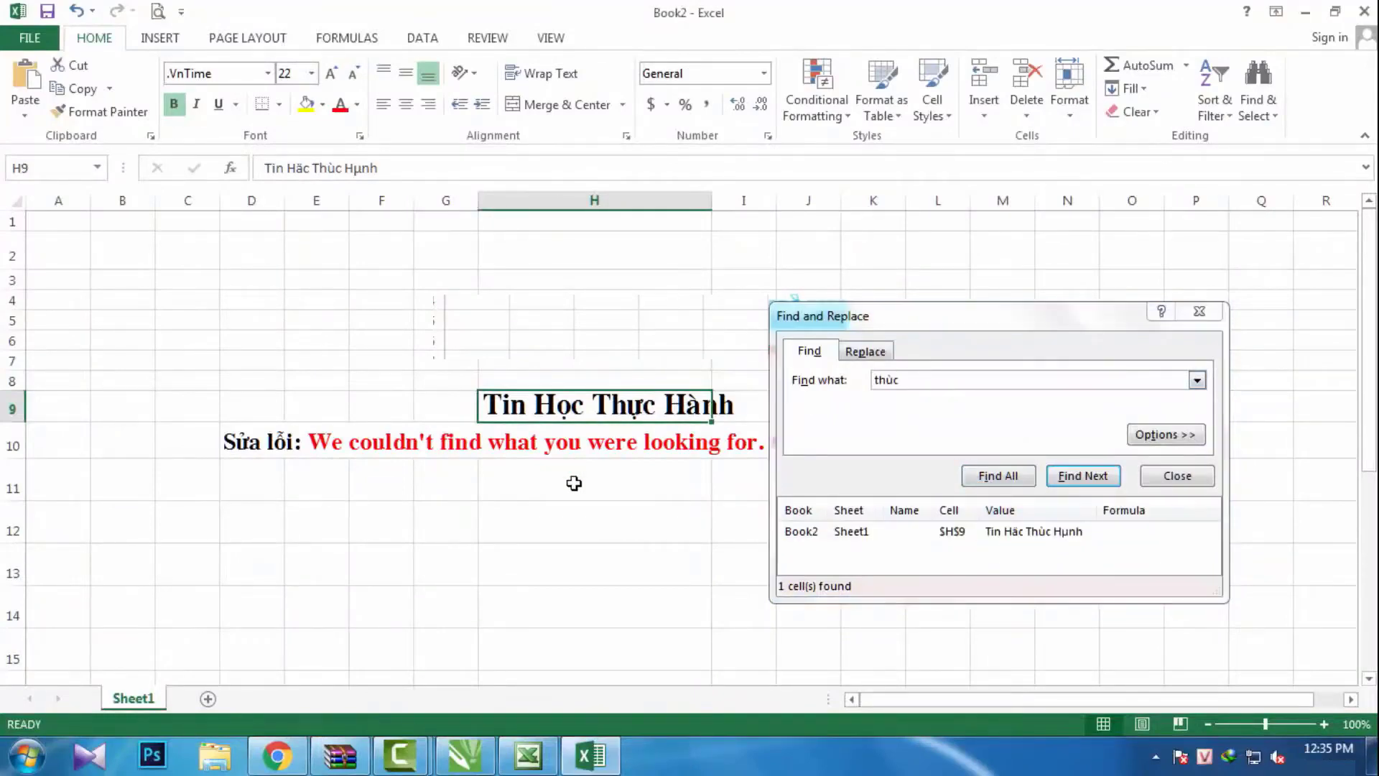
left_click(832, 380)
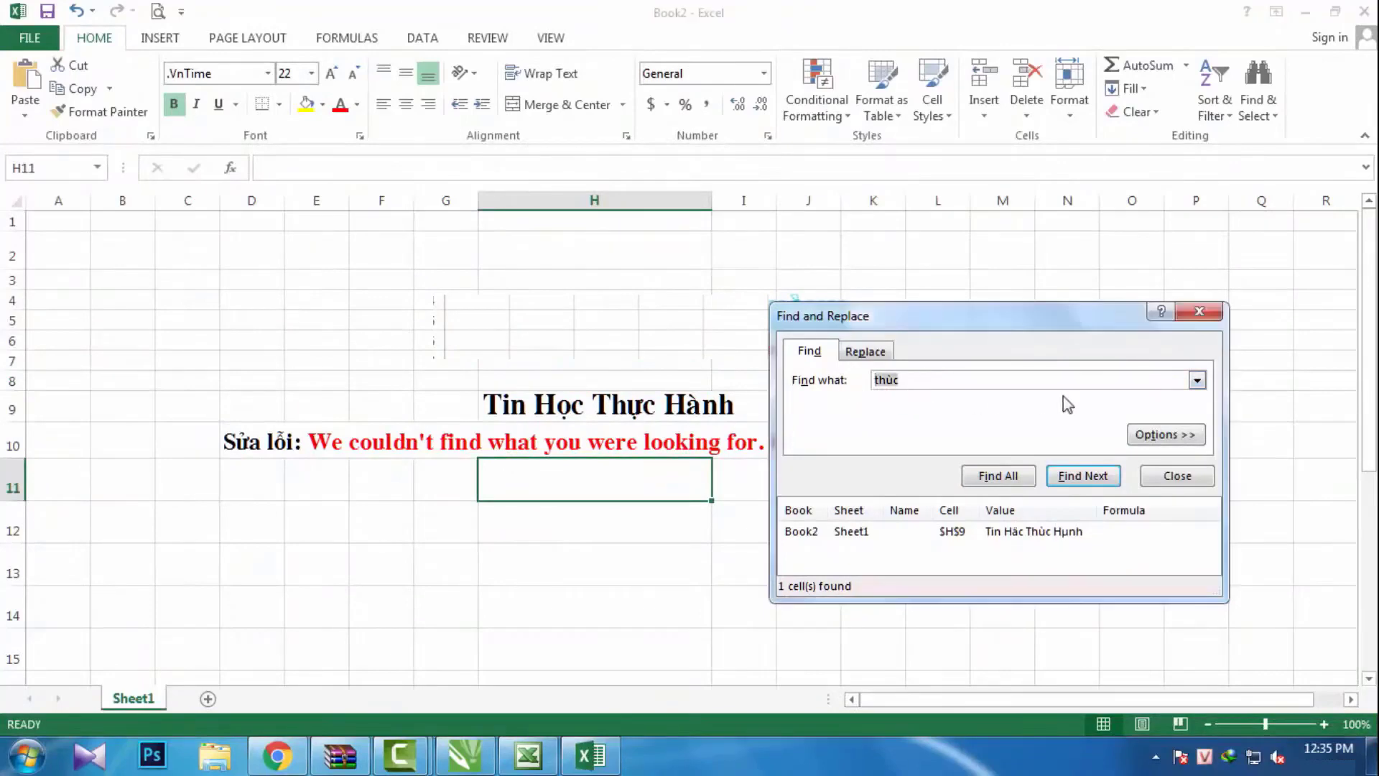
type("hụnh")
left_click(984, 475)
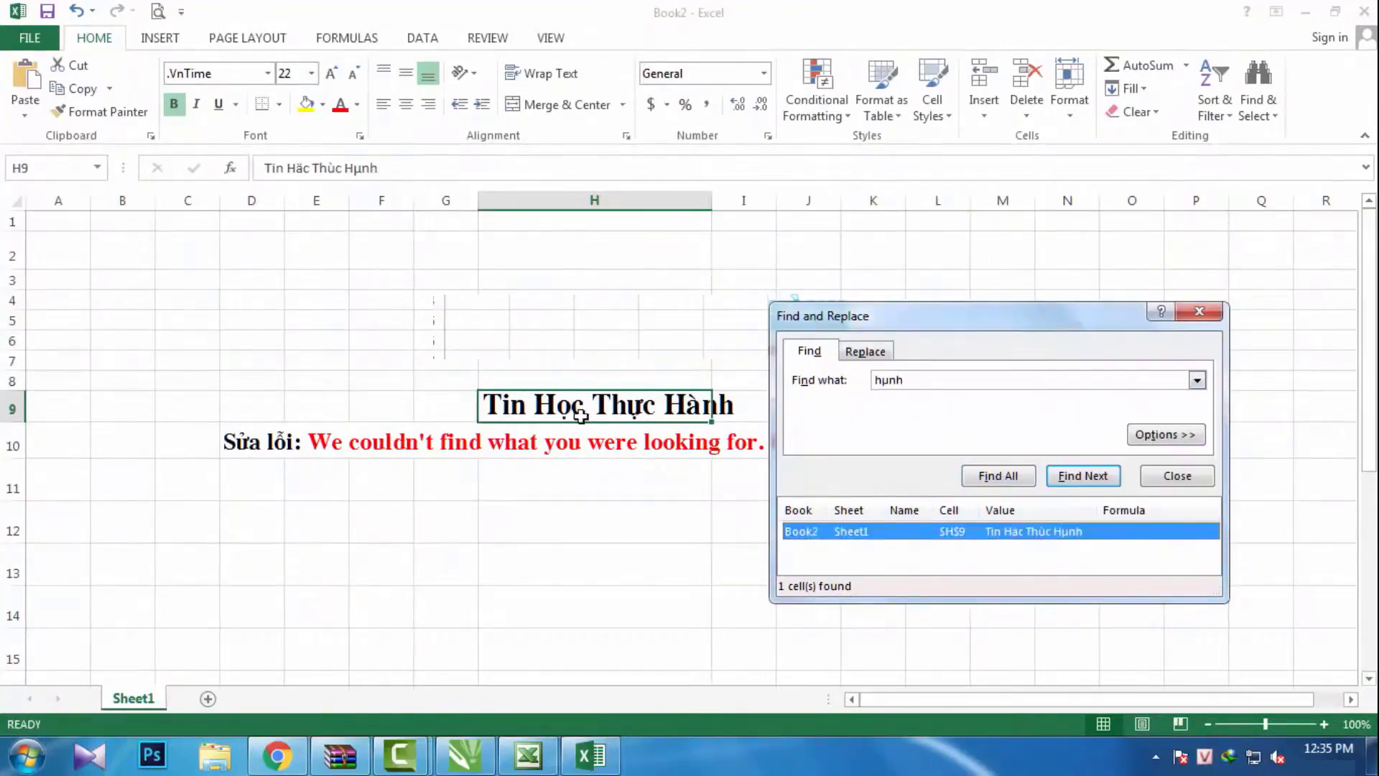
left_click(1189, 476)
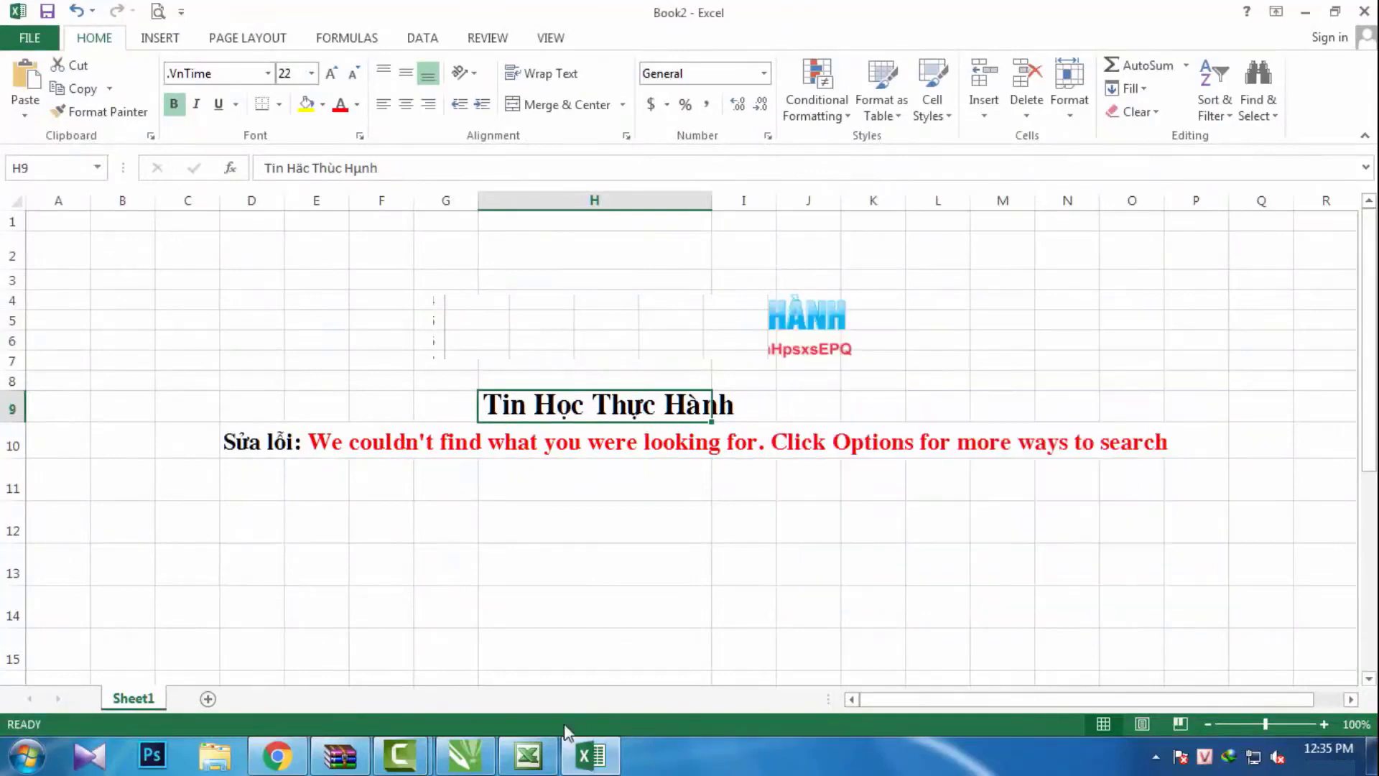
Step: Return to Excel 2003 and check that UniKey's encoding is TCVN3
left_click(528, 754)
right_click(1207, 756)
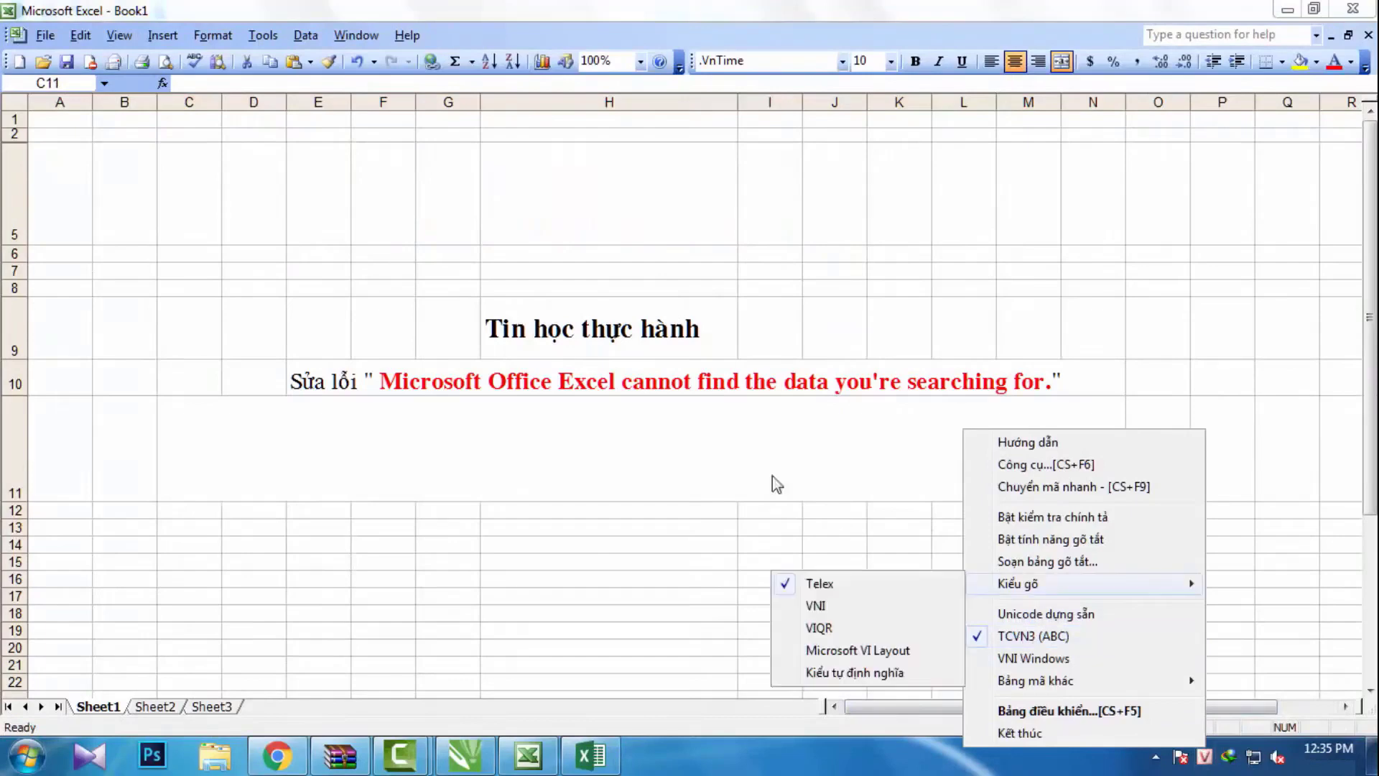
left_click(593, 431)
left_click(649, 527)
Step: Run Find All for 'hặc' and then 'thúc' in Excel 2003
key("ctrl+f")
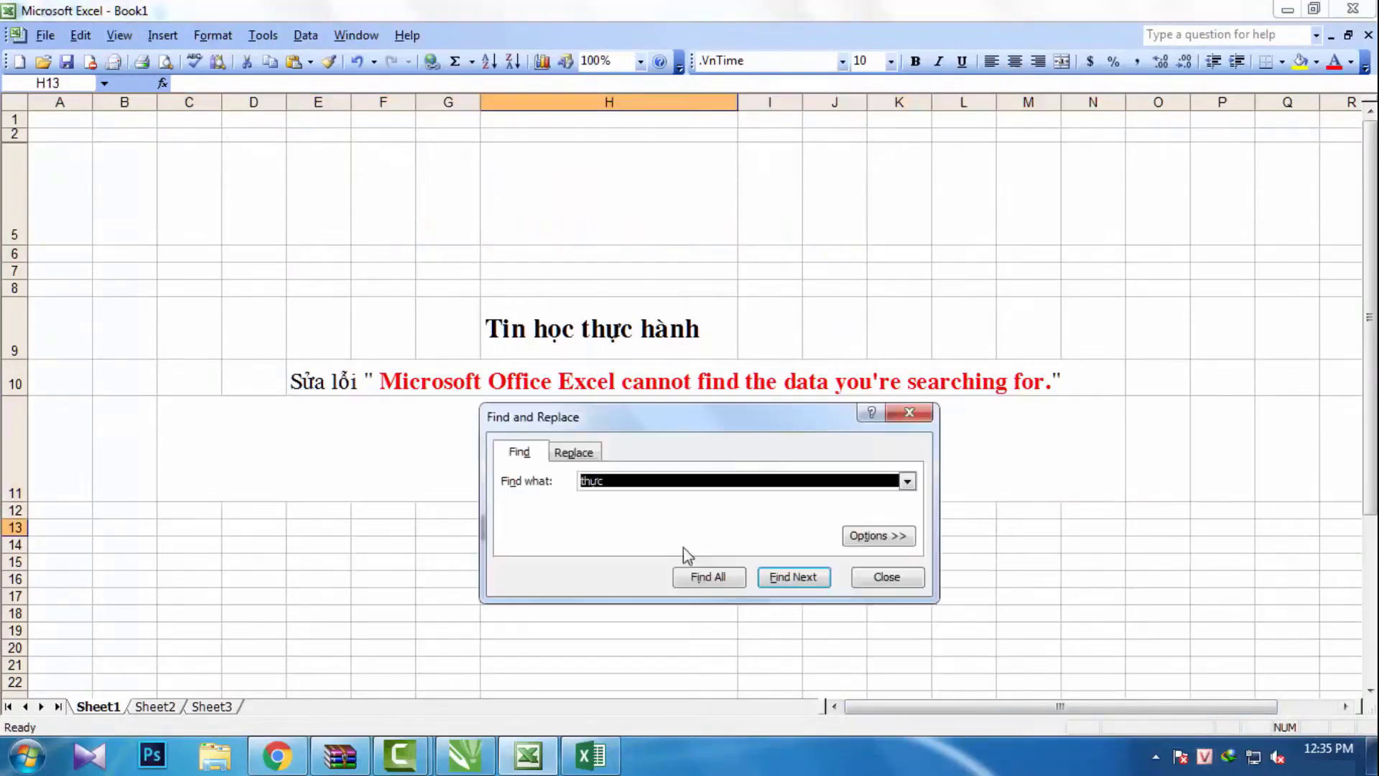
left_click_drag(695, 415, 959, 275)
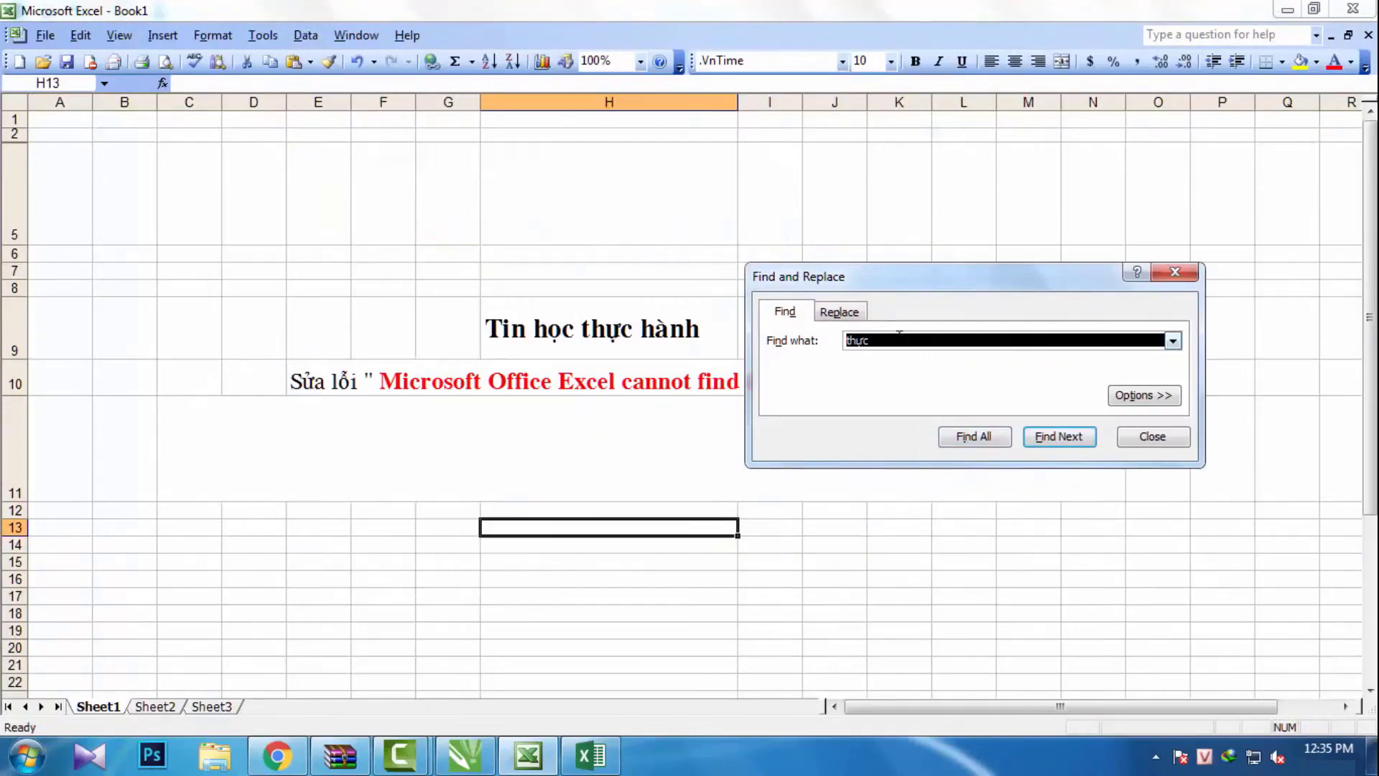
type("hặc")
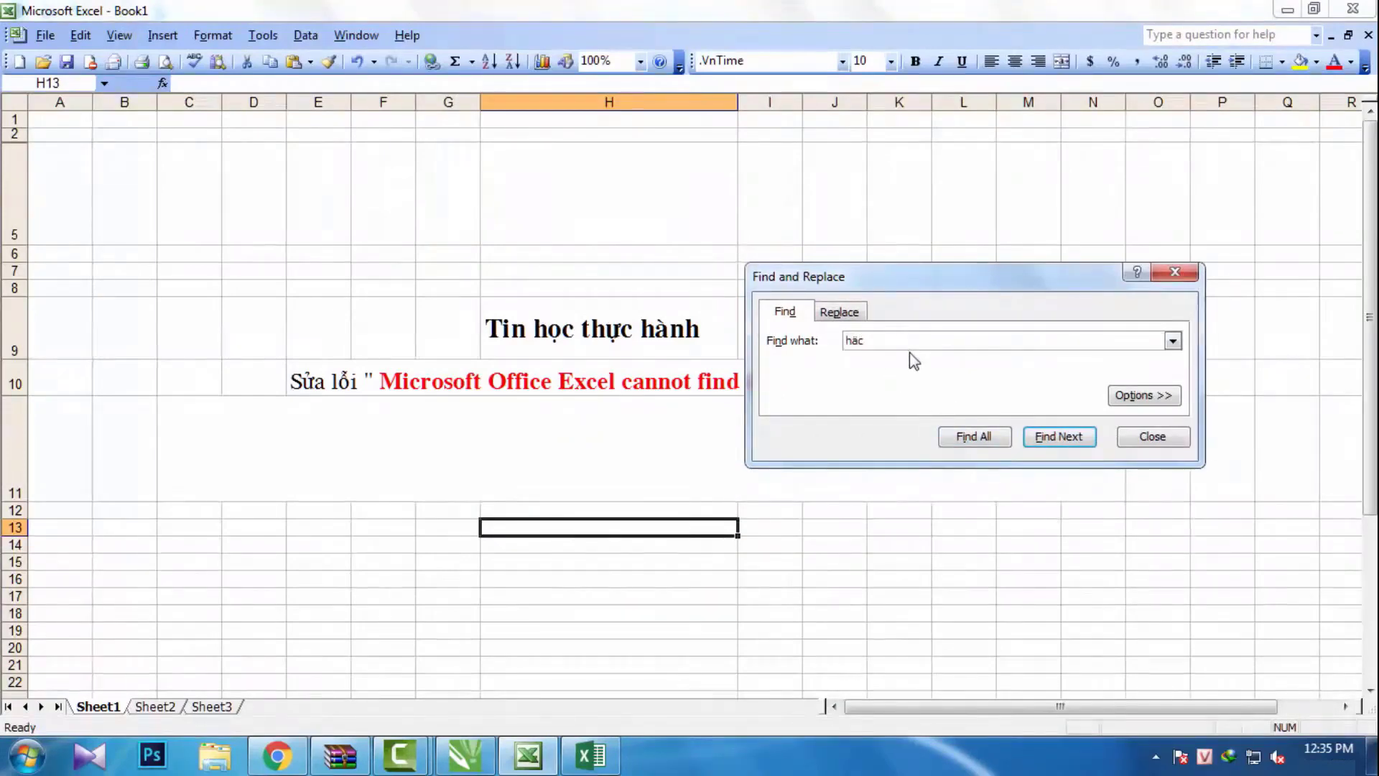
left_click(951, 436)
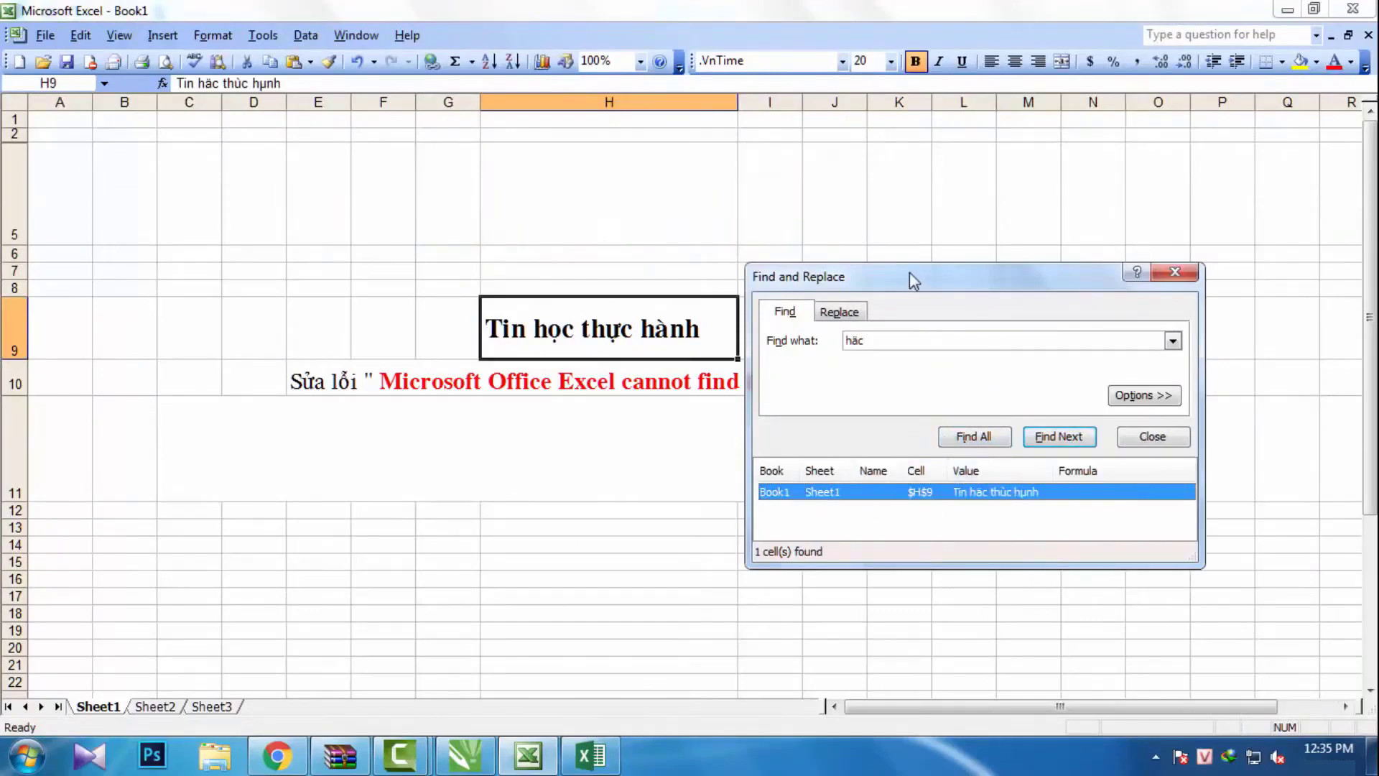
left_click_drag(902, 274, 967, 263)
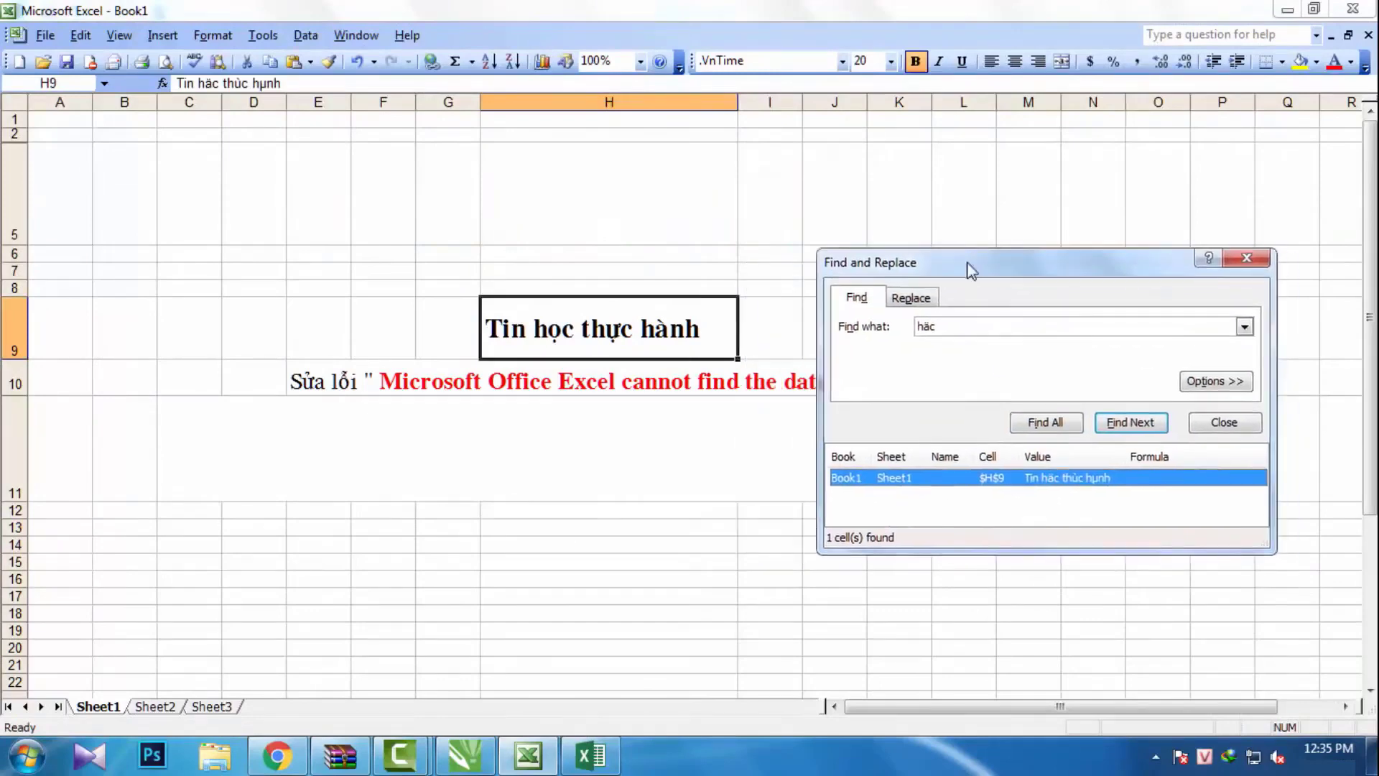
left_click(955, 328)
type("thù")
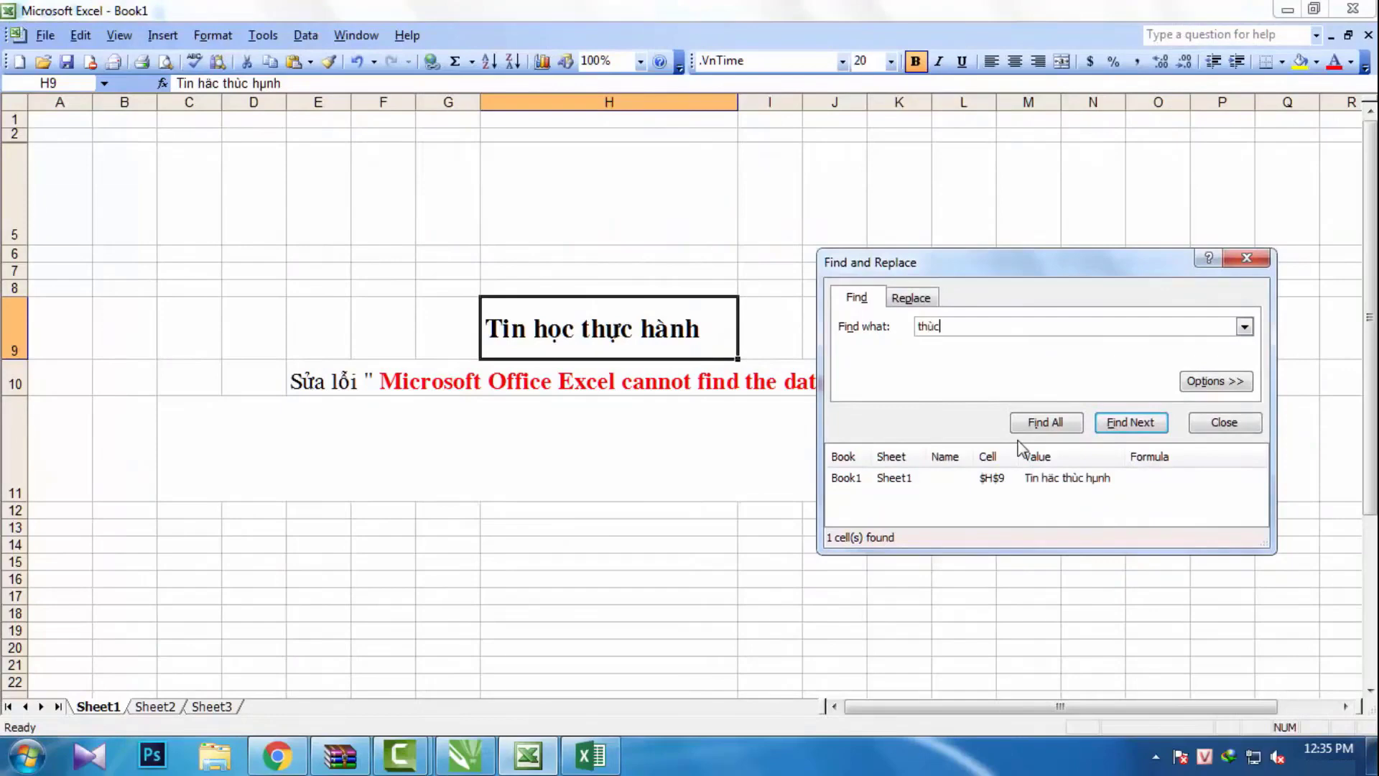
left_click(1034, 424)
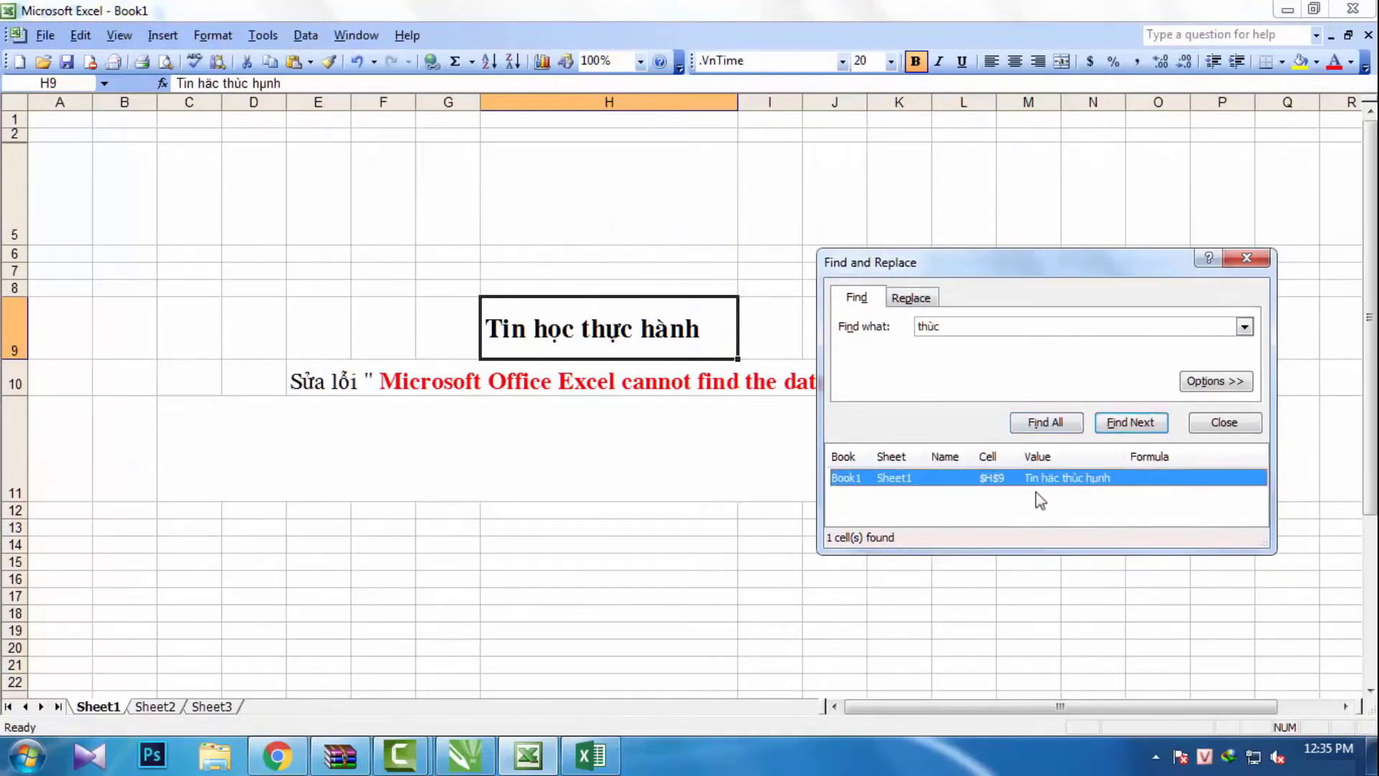
Step: Search 'abc' (nothing found), then 'hụnh', which finds the H9 title; close Find
left_click(976, 324)
type("a")
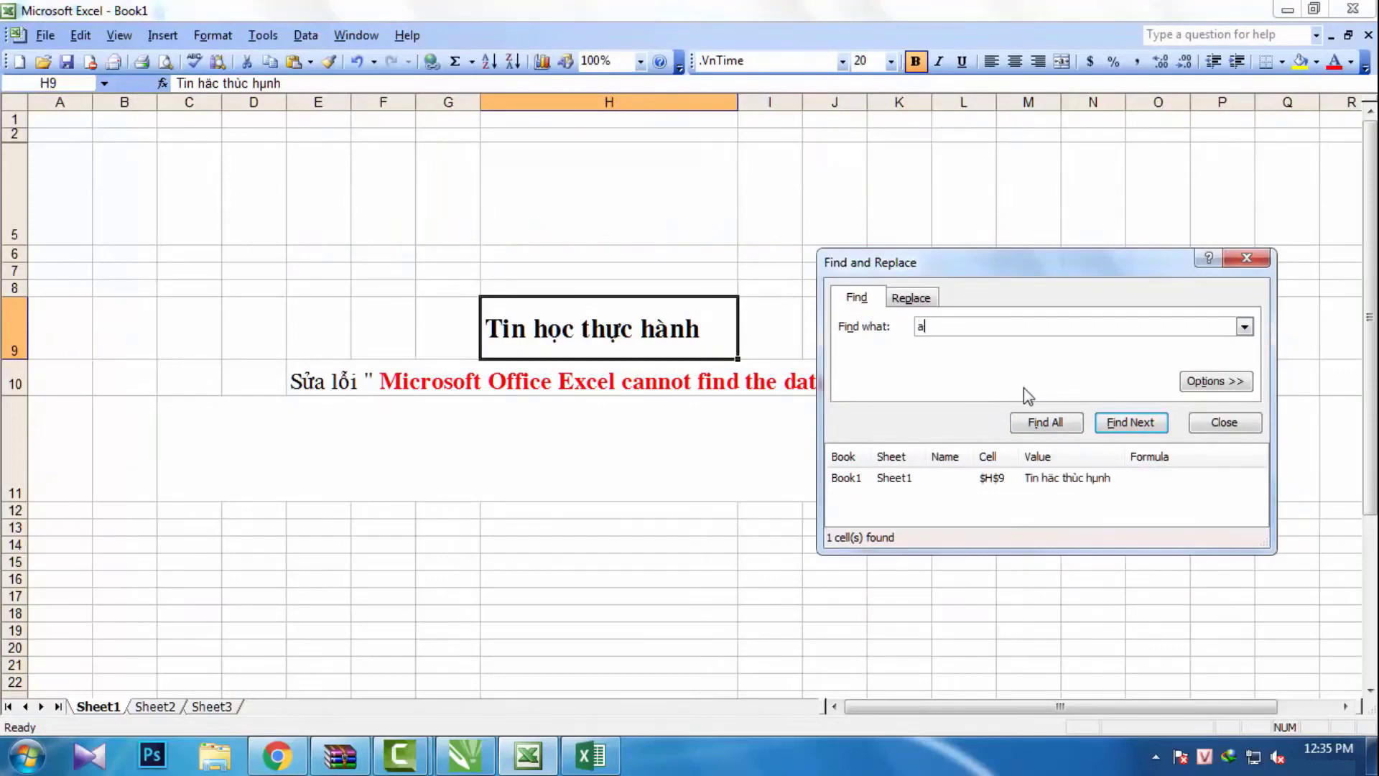
type("bc")
left_click(1040, 426)
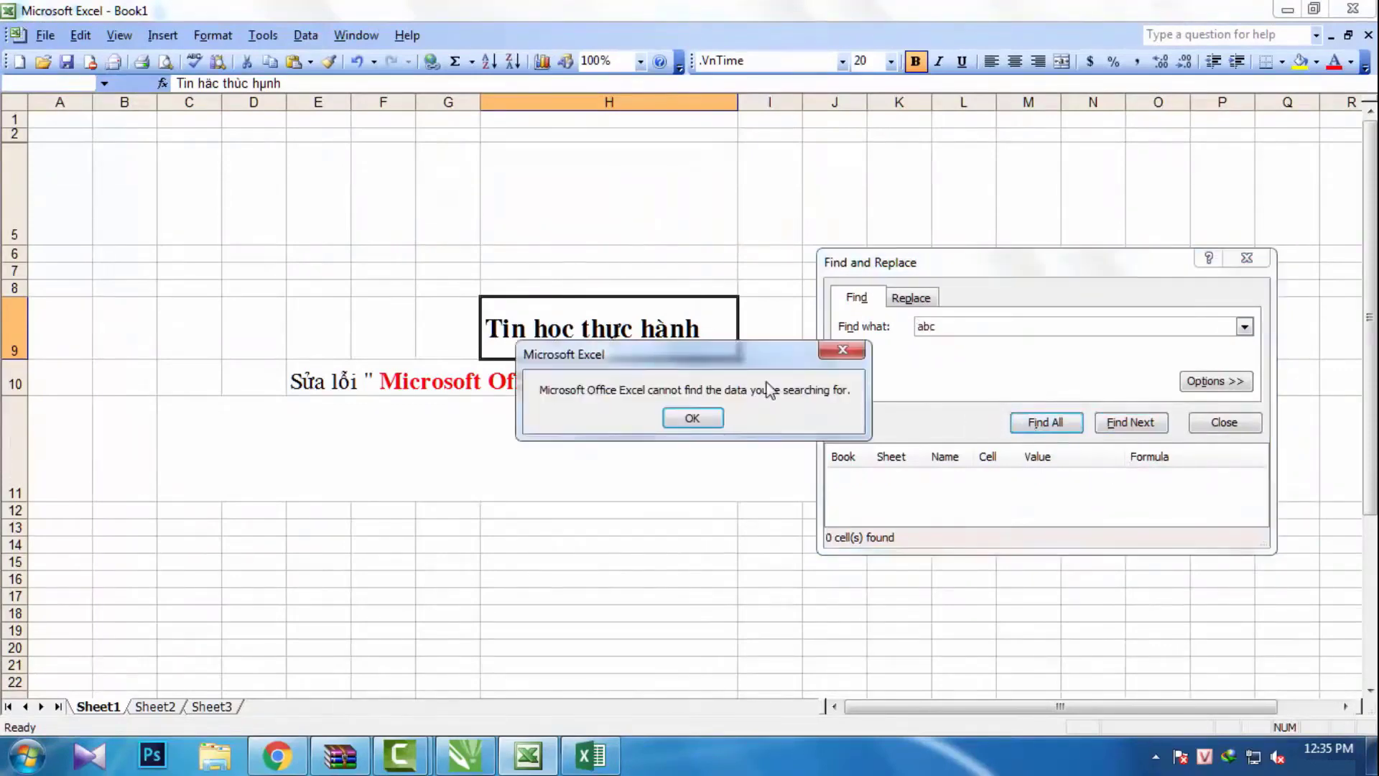
left_click(692, 418)
type("hµnh")
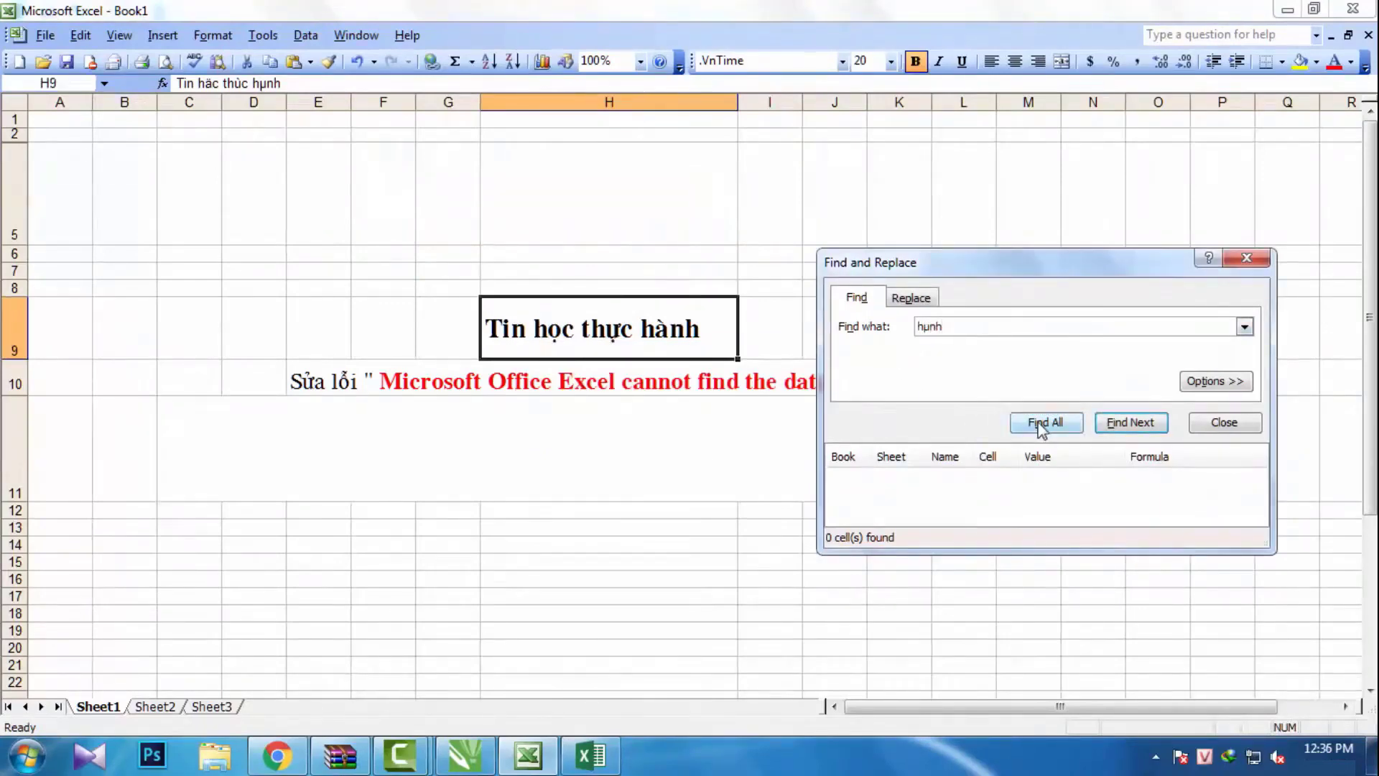
left_click(1040, 426)
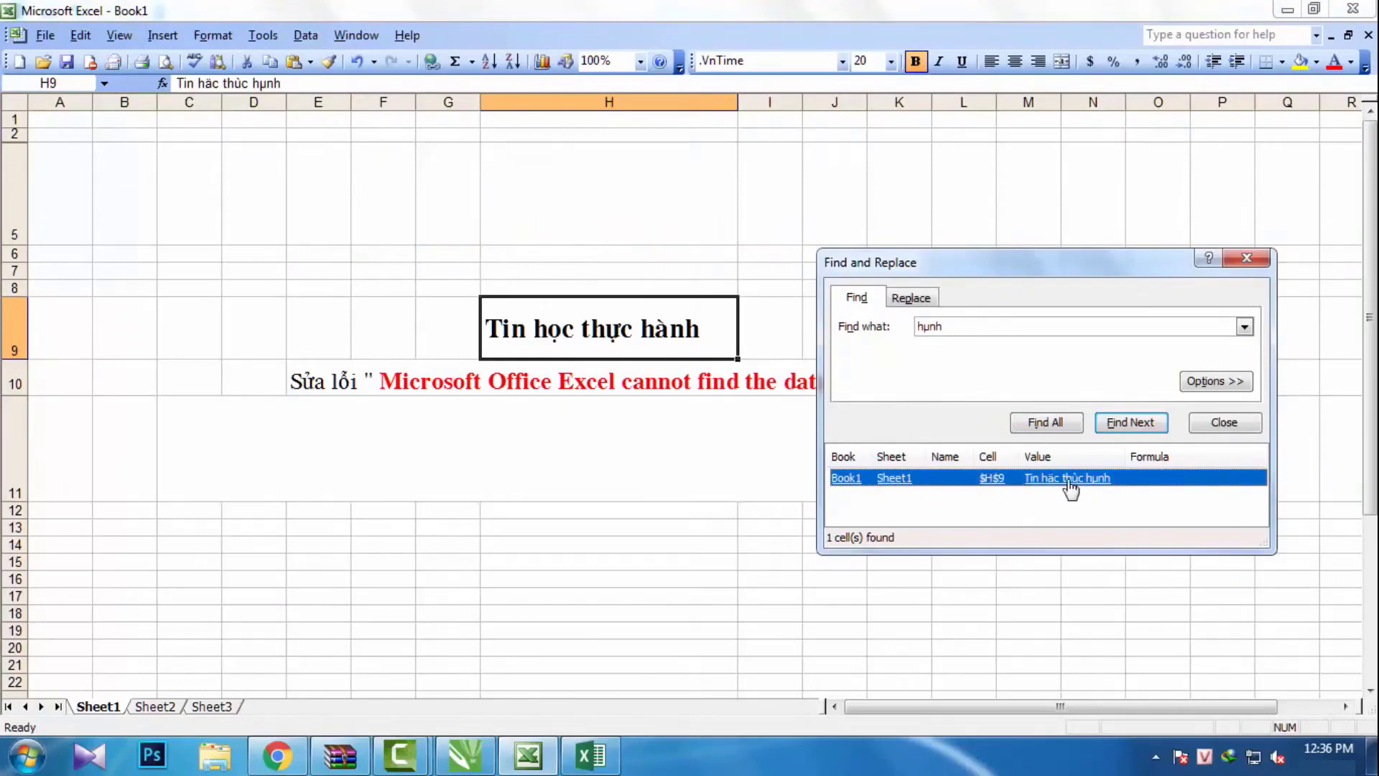
left_click(1213, 431)
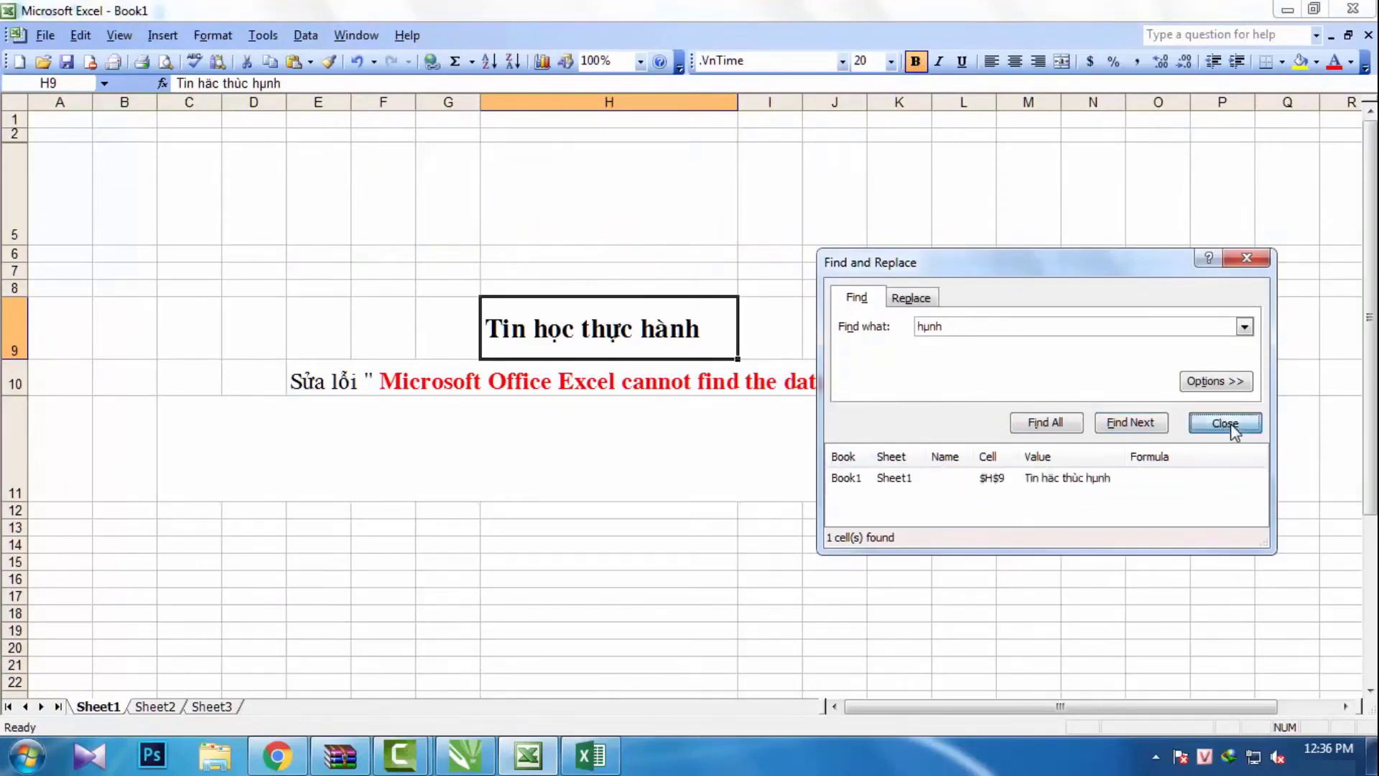
Step: Type 'OK' in merged cell C11 and set row 11's font size to 16
left_click(573, 456)
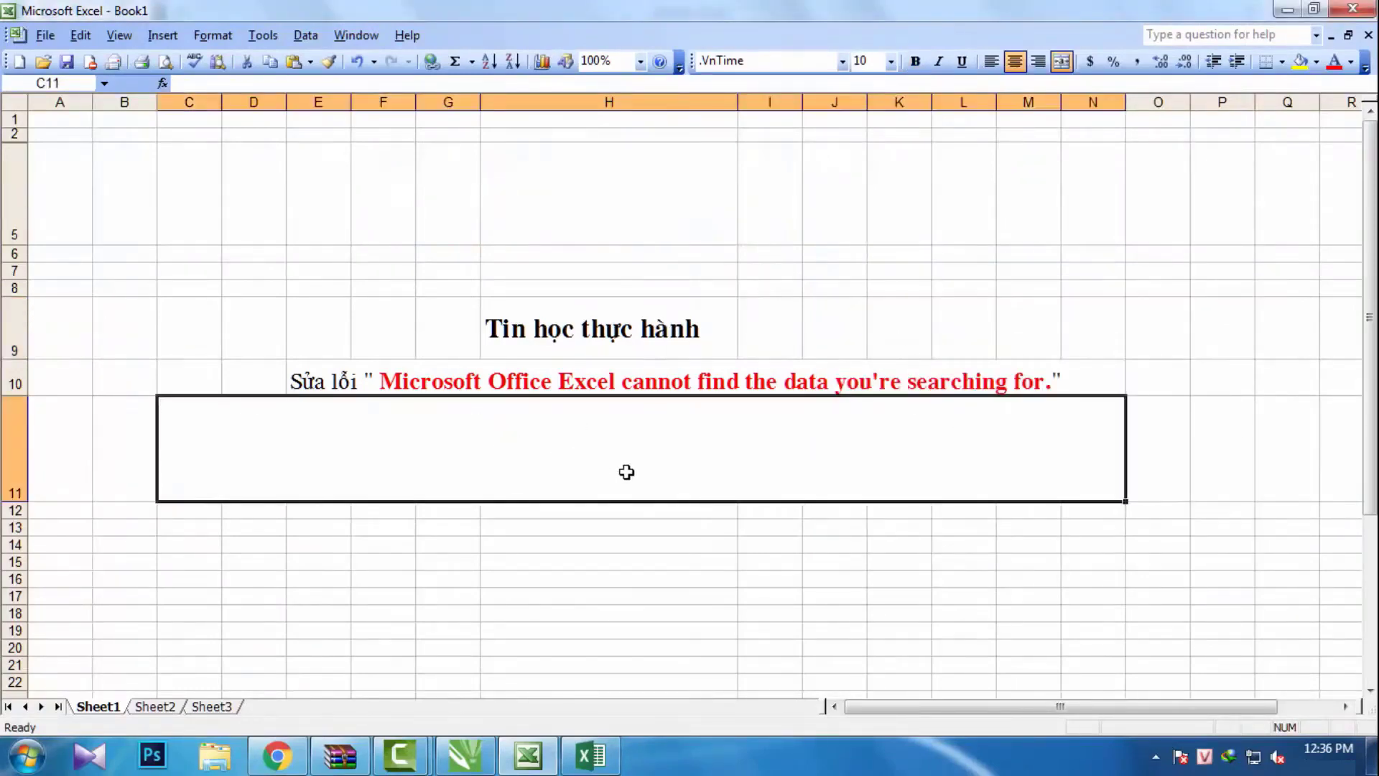
type("OK.")
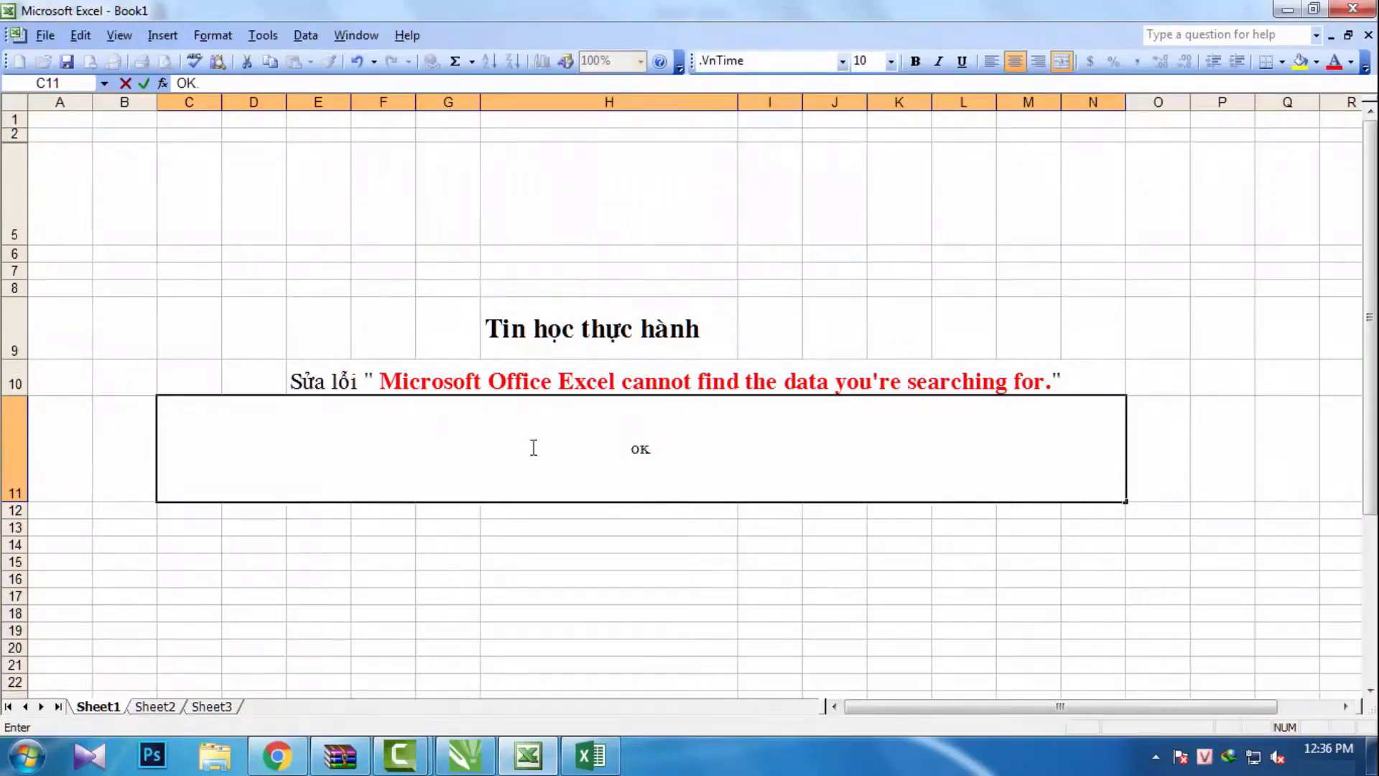
left_click(21, 449)
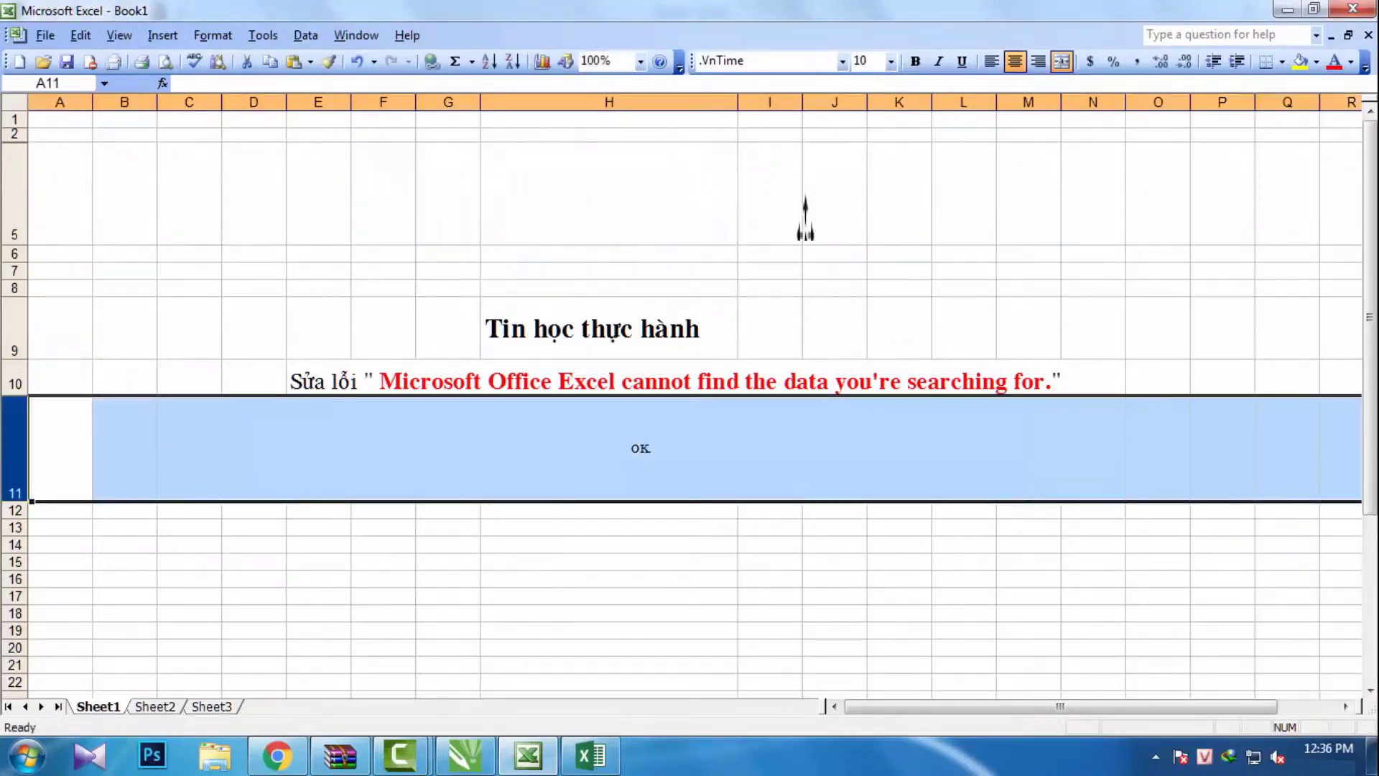
left_click(890, 61)
left_click(871, 178)
Step: Extend the C11 note with 'Cách này áp dụng cho cả Word và excel…' using Telex
right_click(1205, 755)
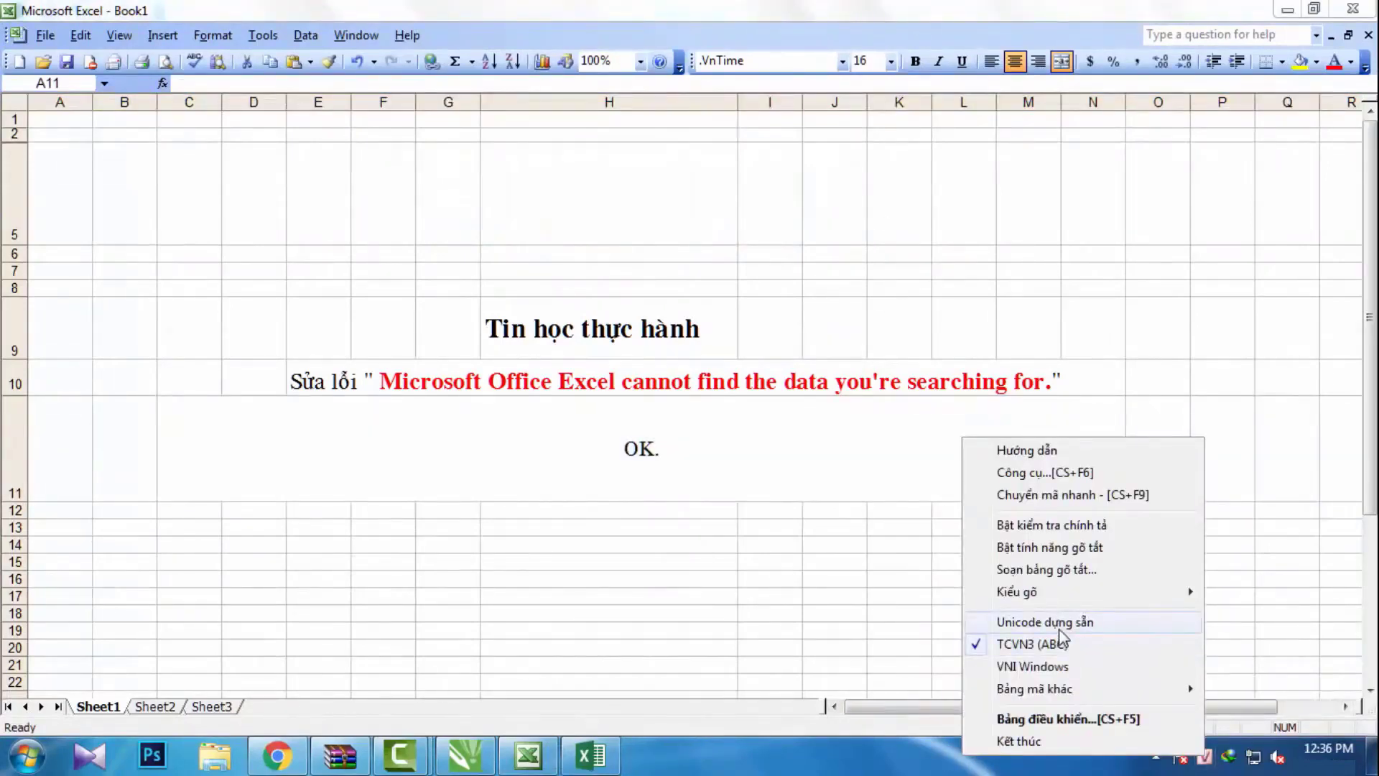
left_click(1038, 622)
double_click(693, 449)
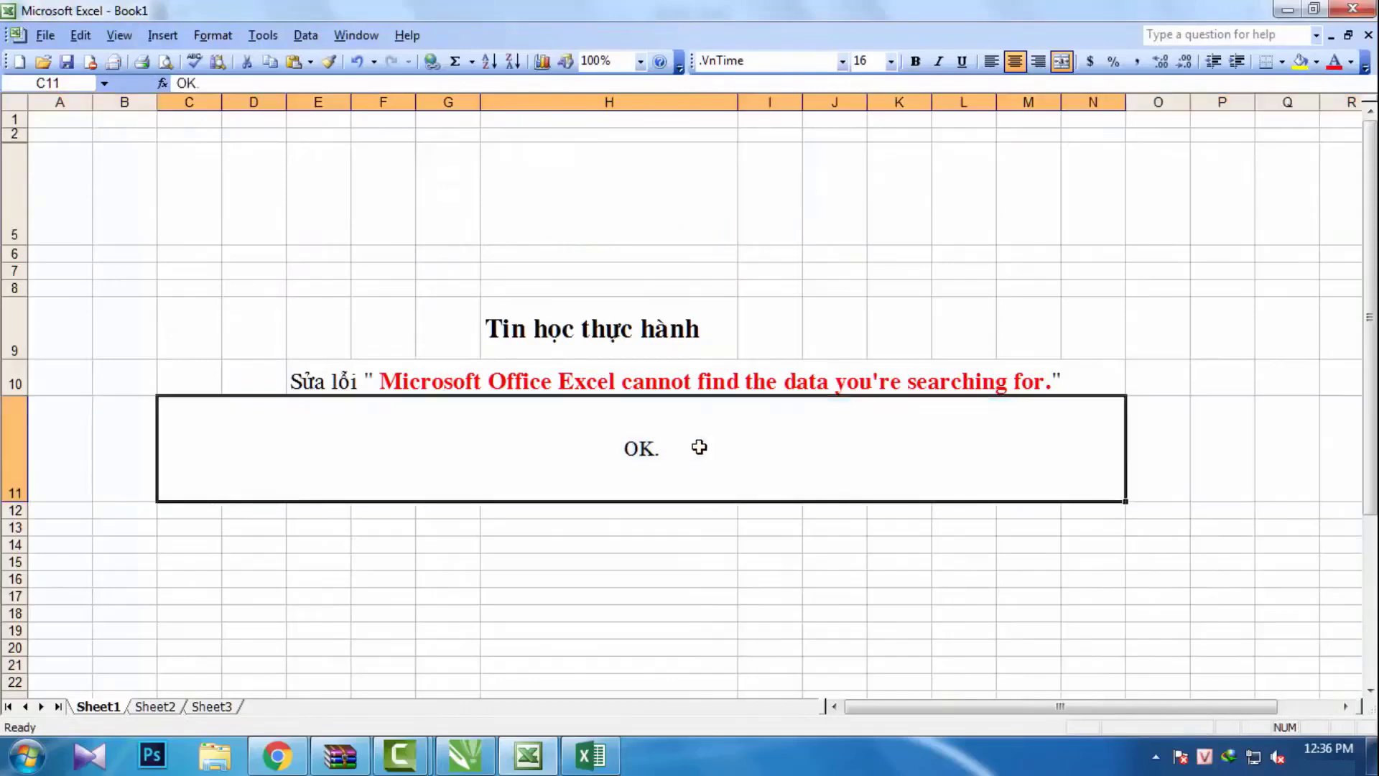
type(" c")
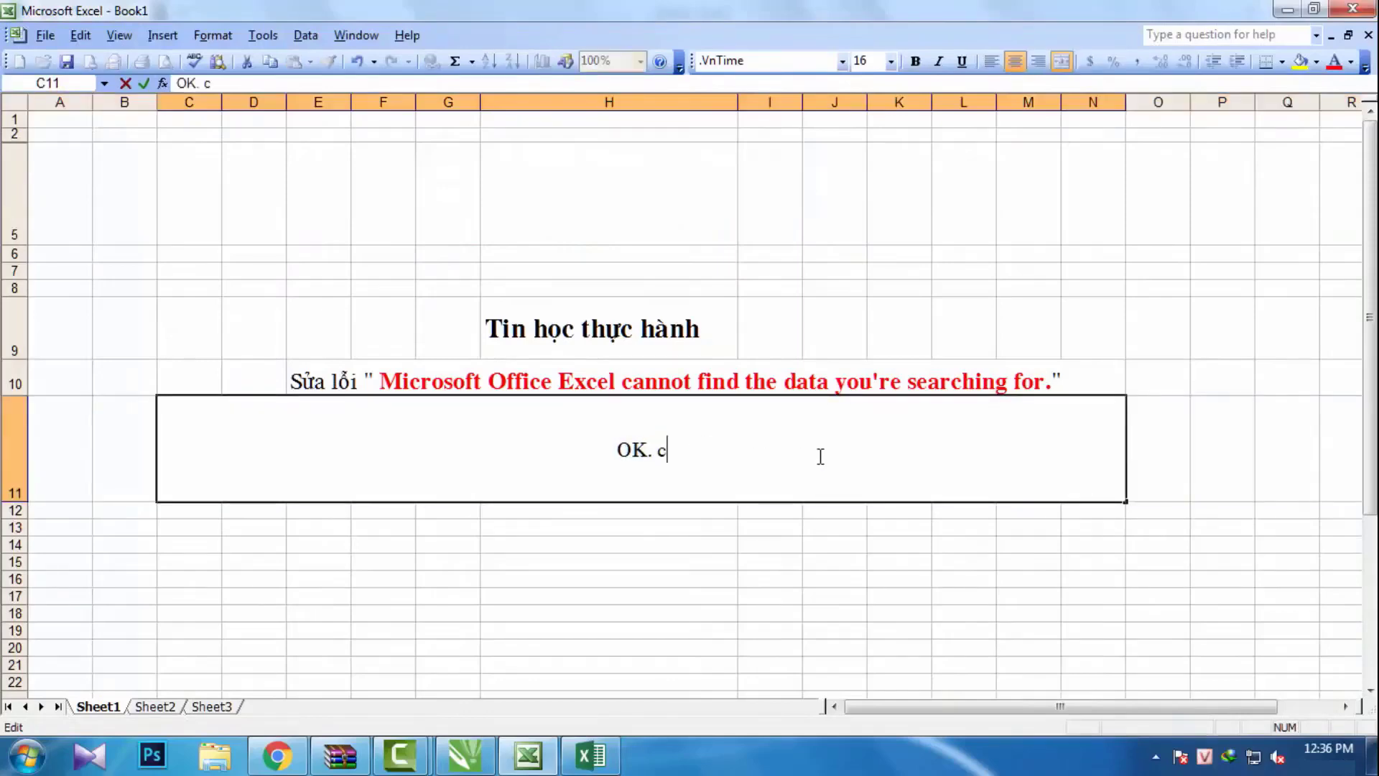
type("achs nayf ap")
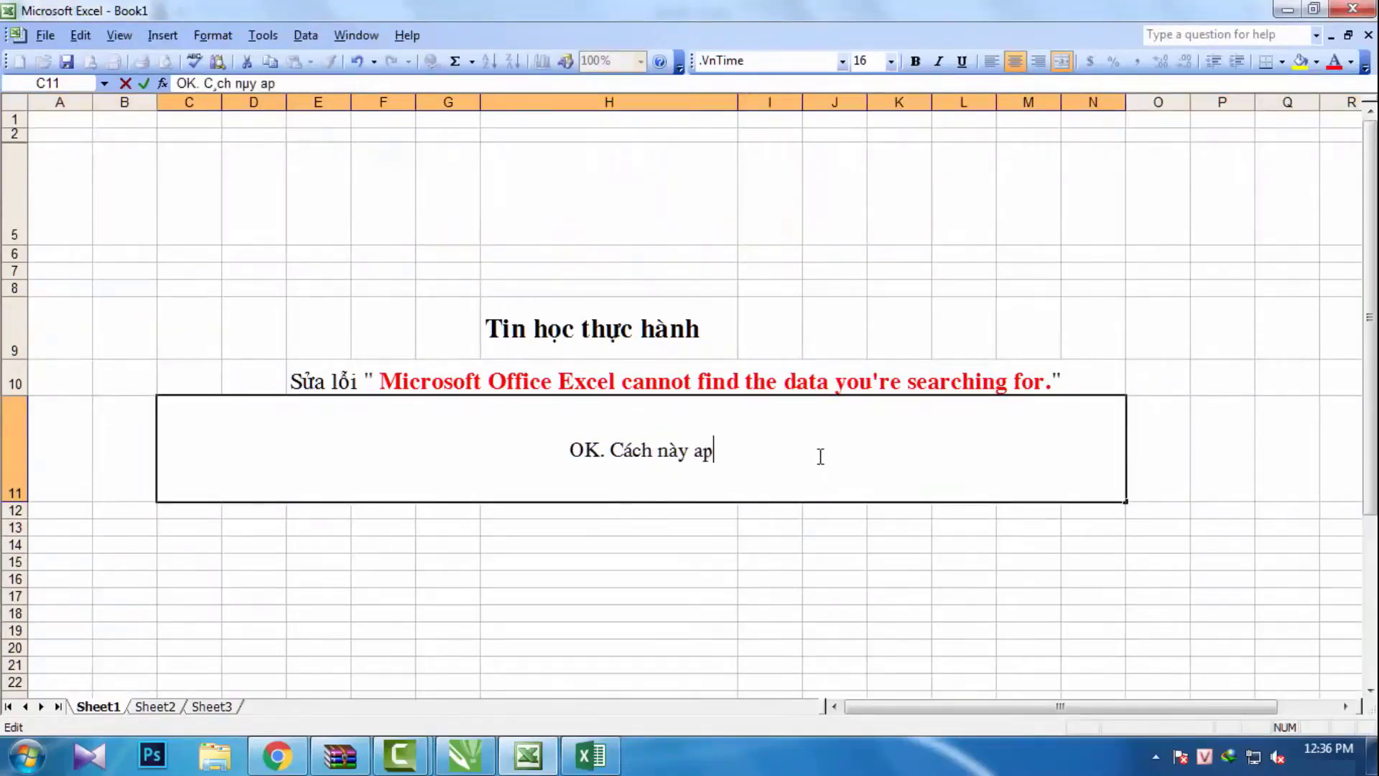
type(" dungj c")
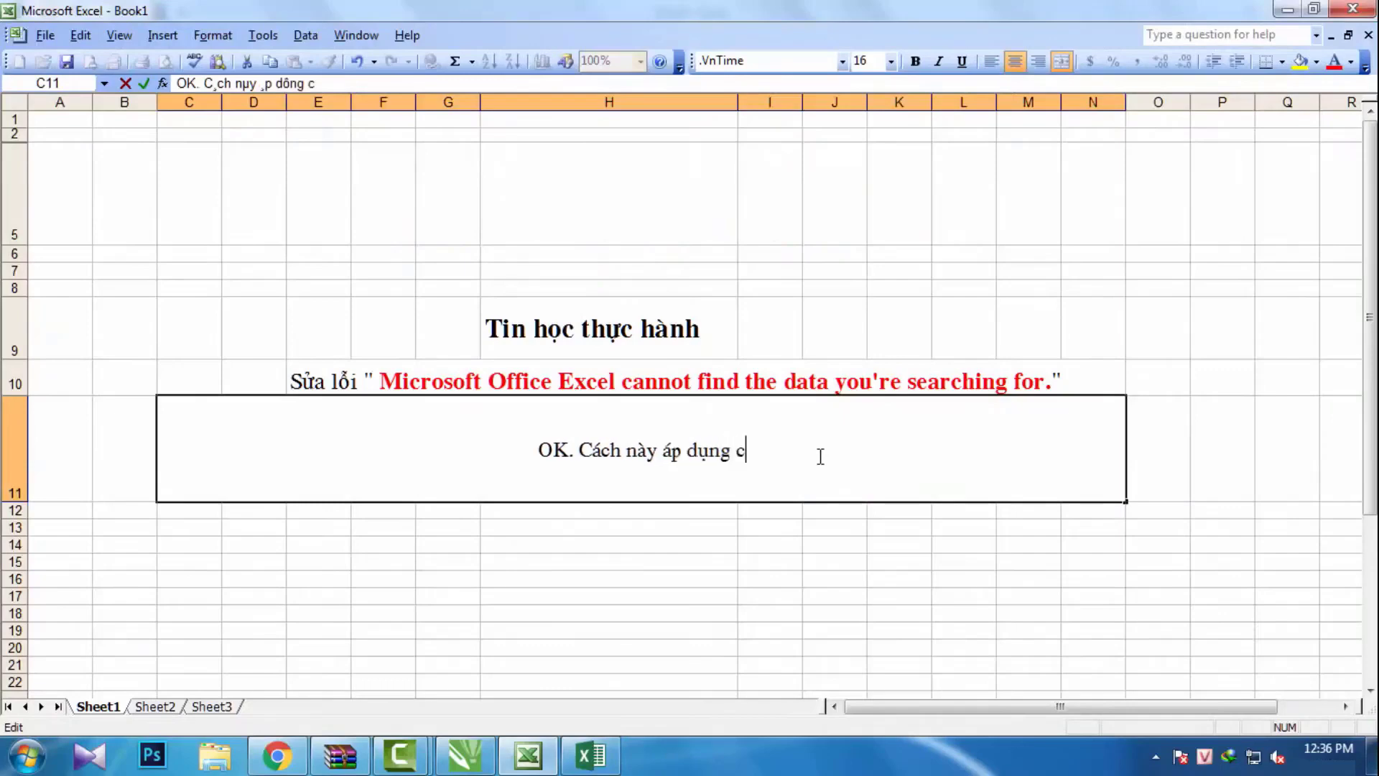
type("ho cacr")
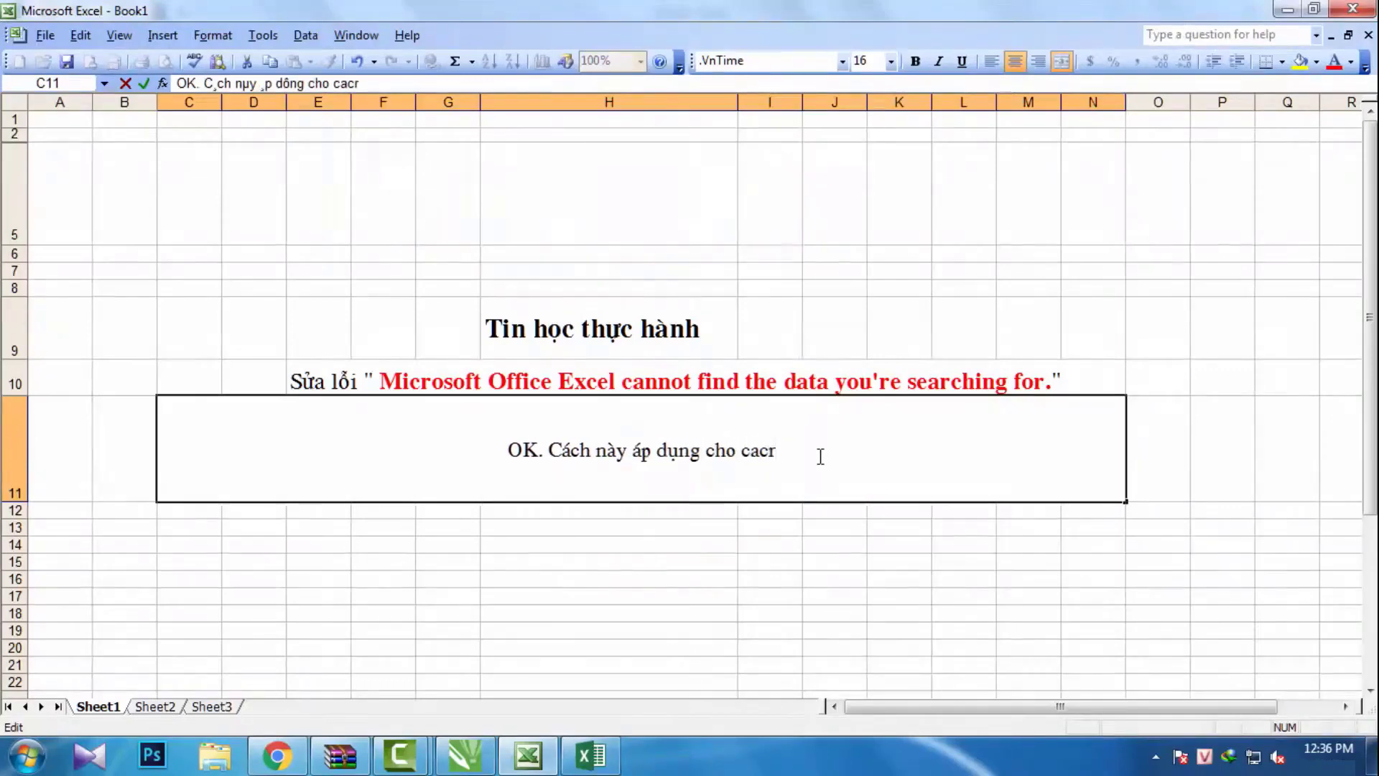
key("BackSpace")
key("BackSpace")
type("r")
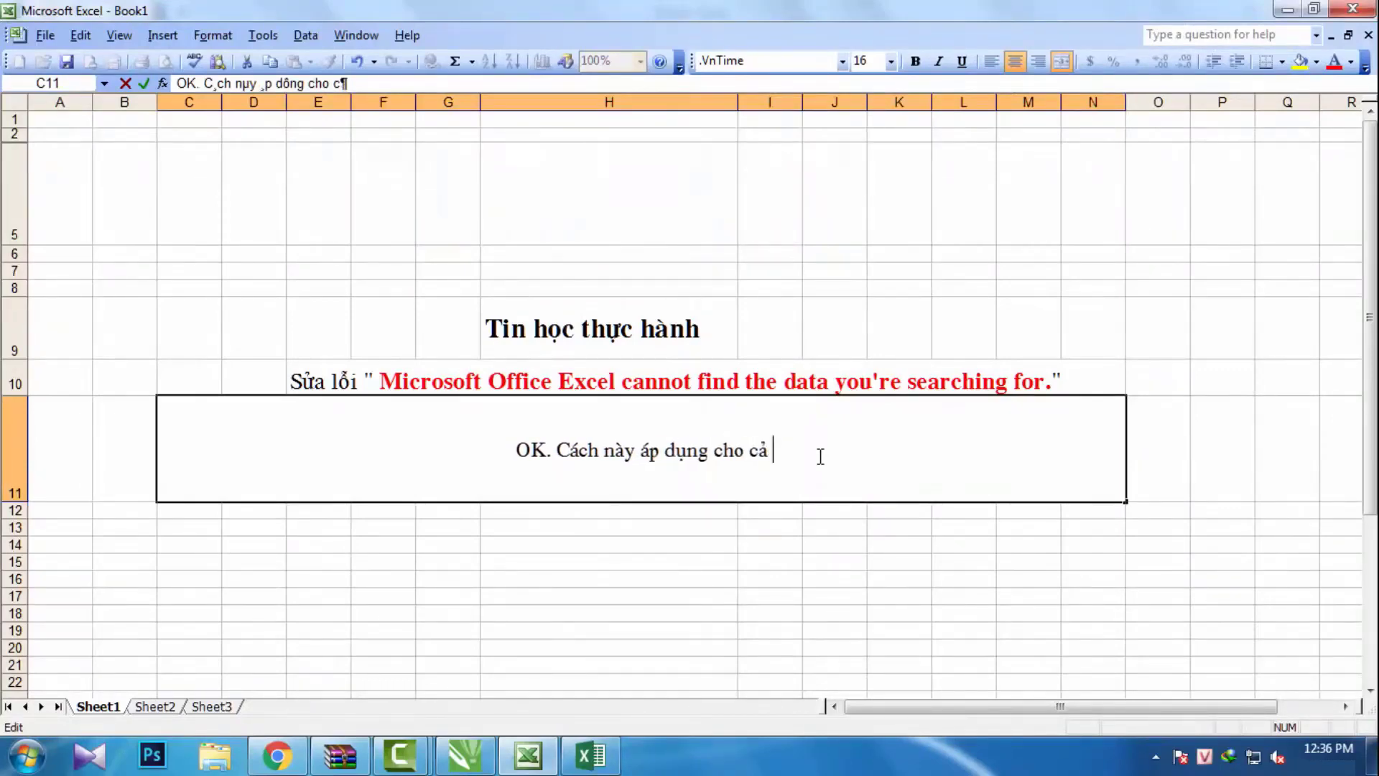
type("Word")
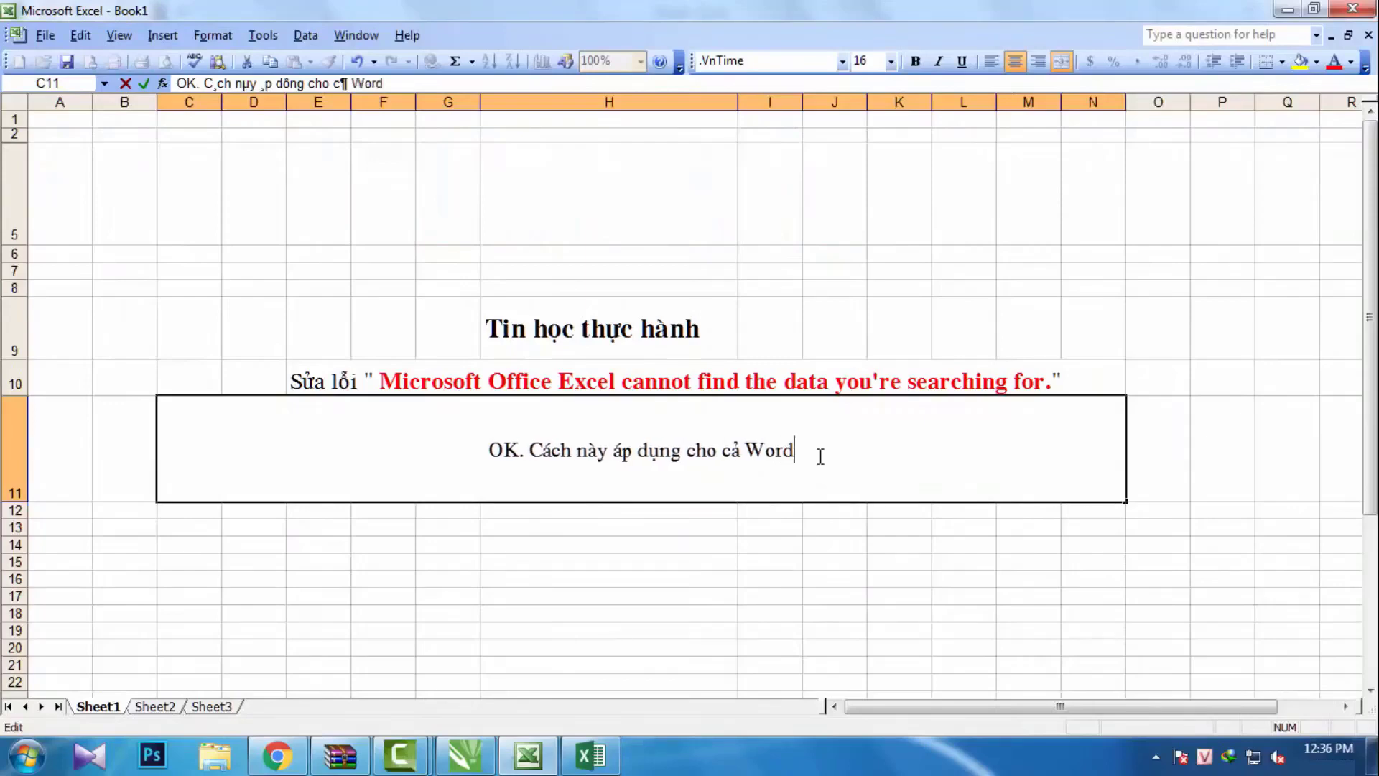
type(" vaf e")
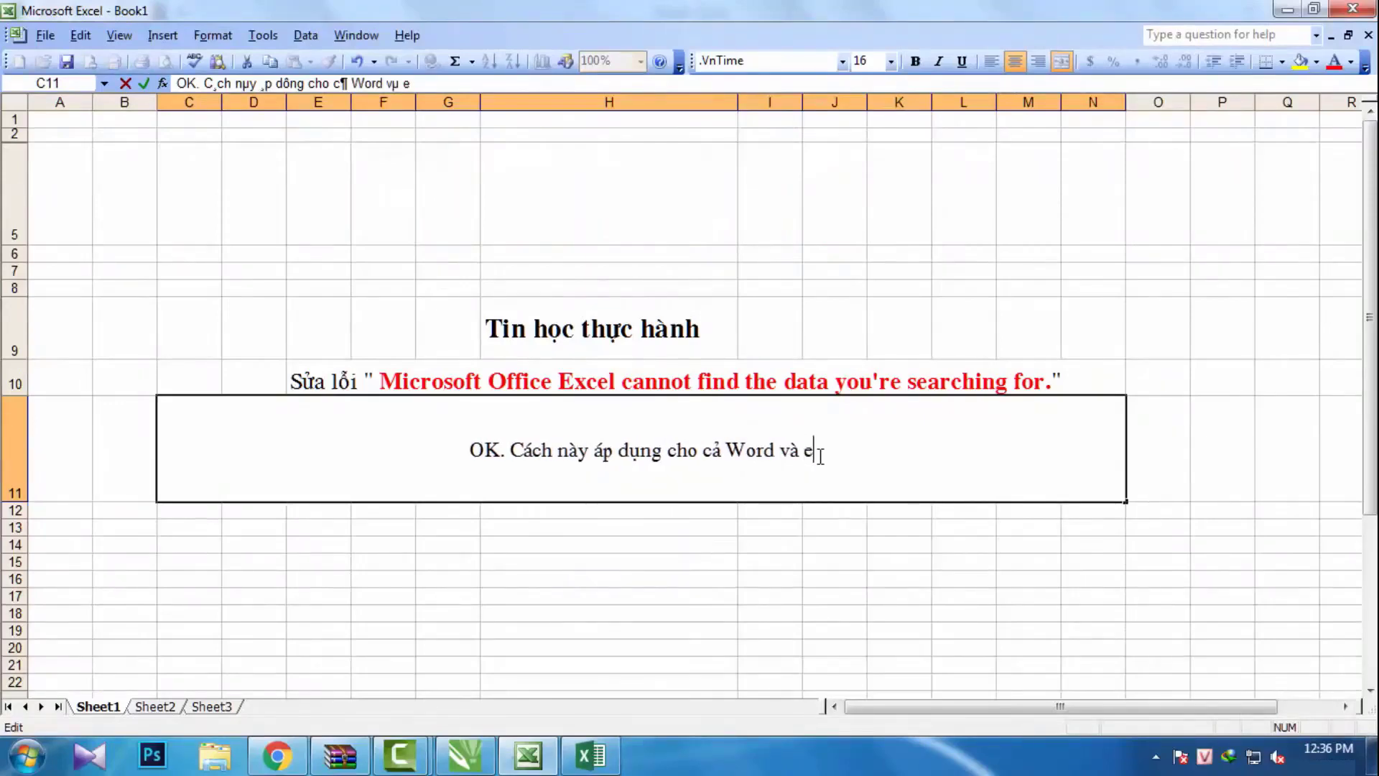
type("xcel ca")
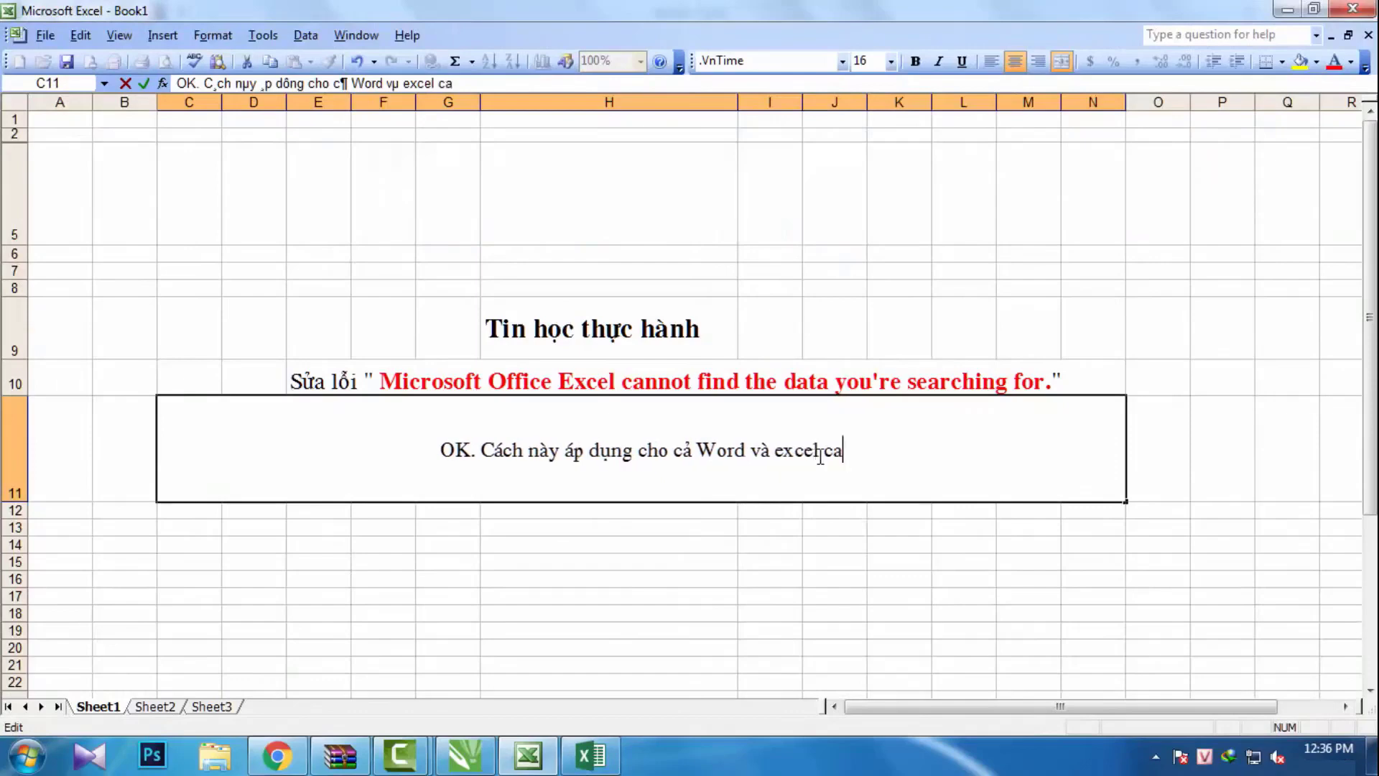
type("s banj nhes.")
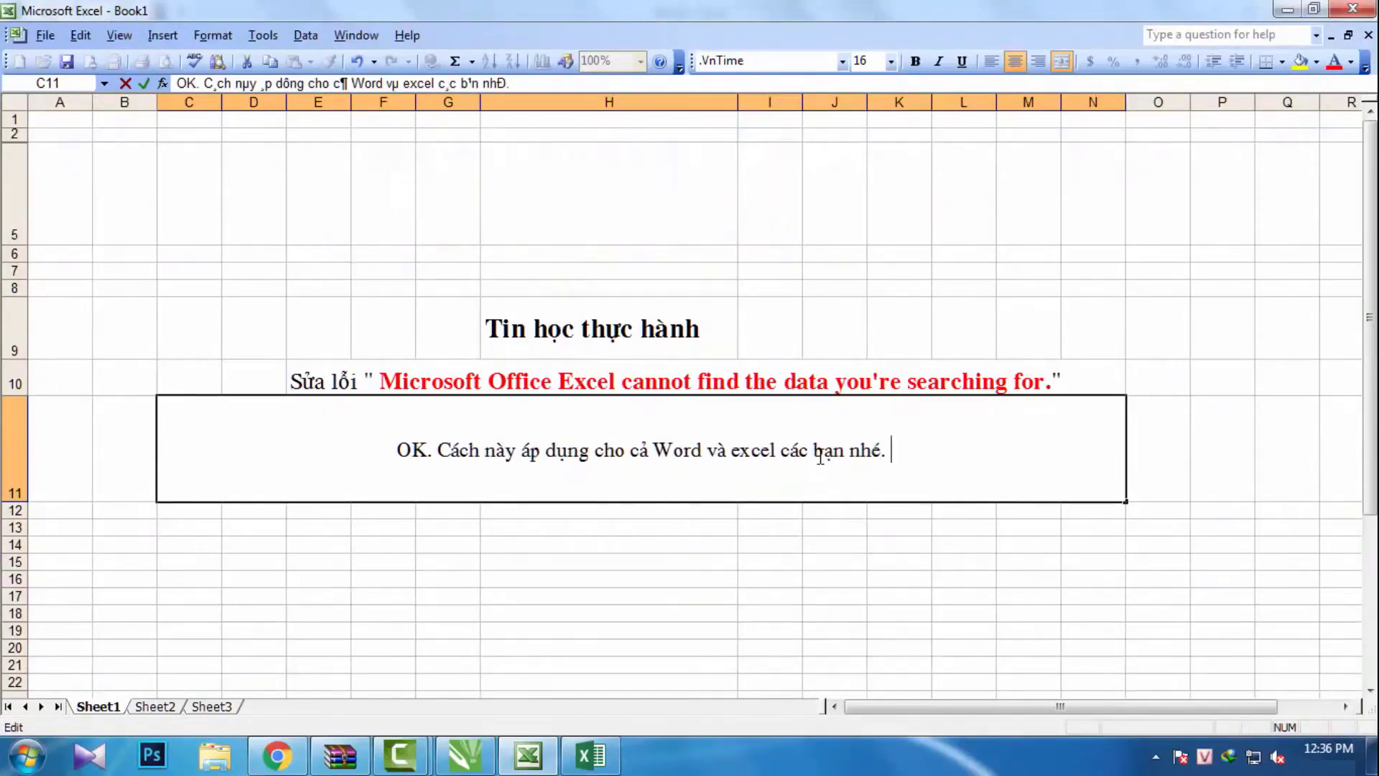
type(" Quan tr")
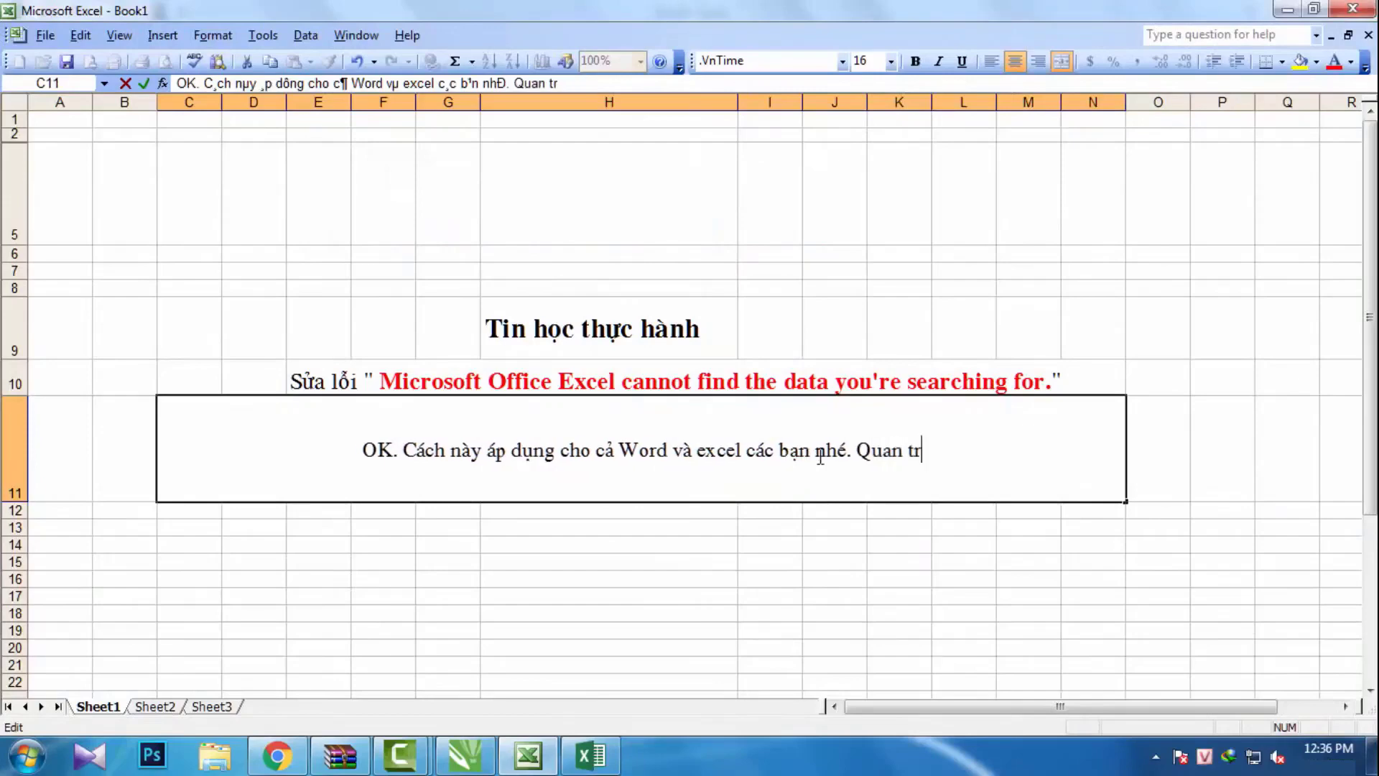
type("ongj phair ddo")
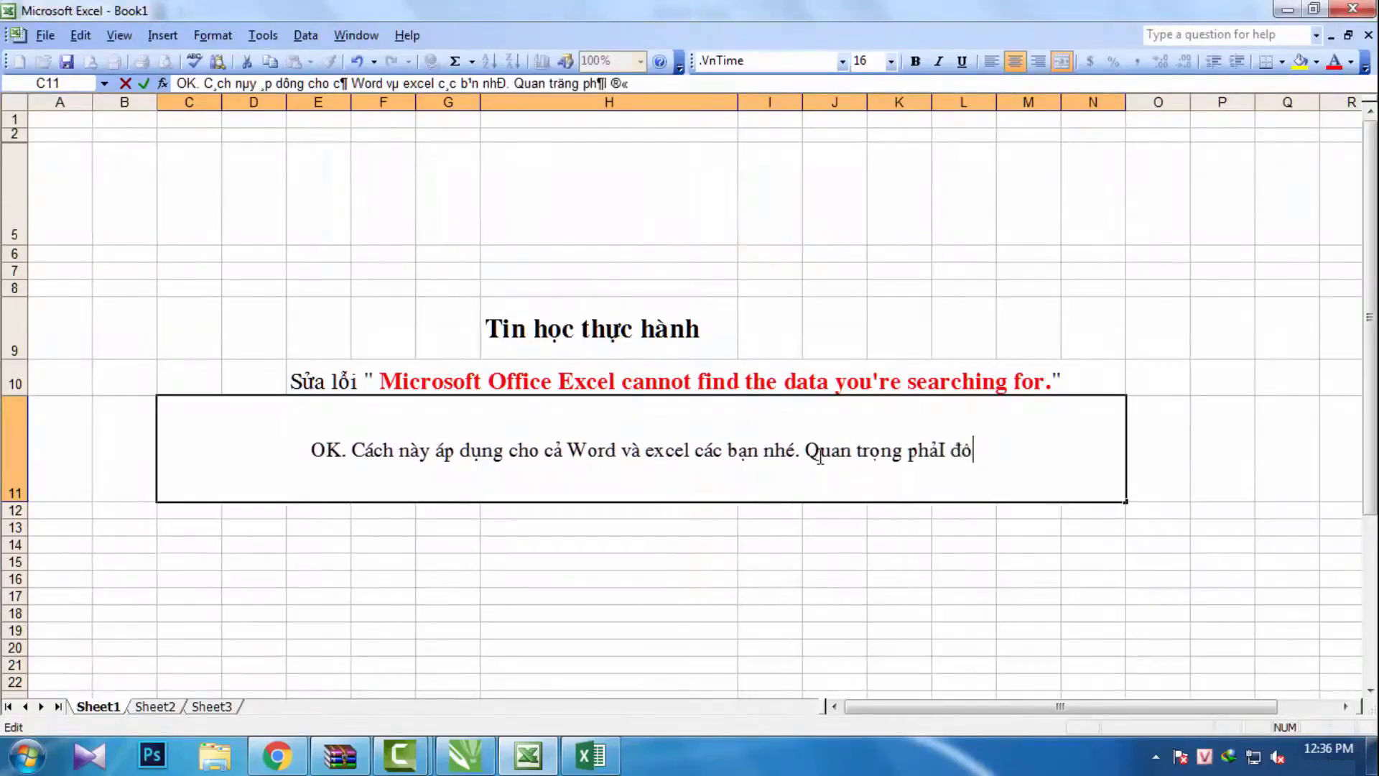
type("ongf nhaat")
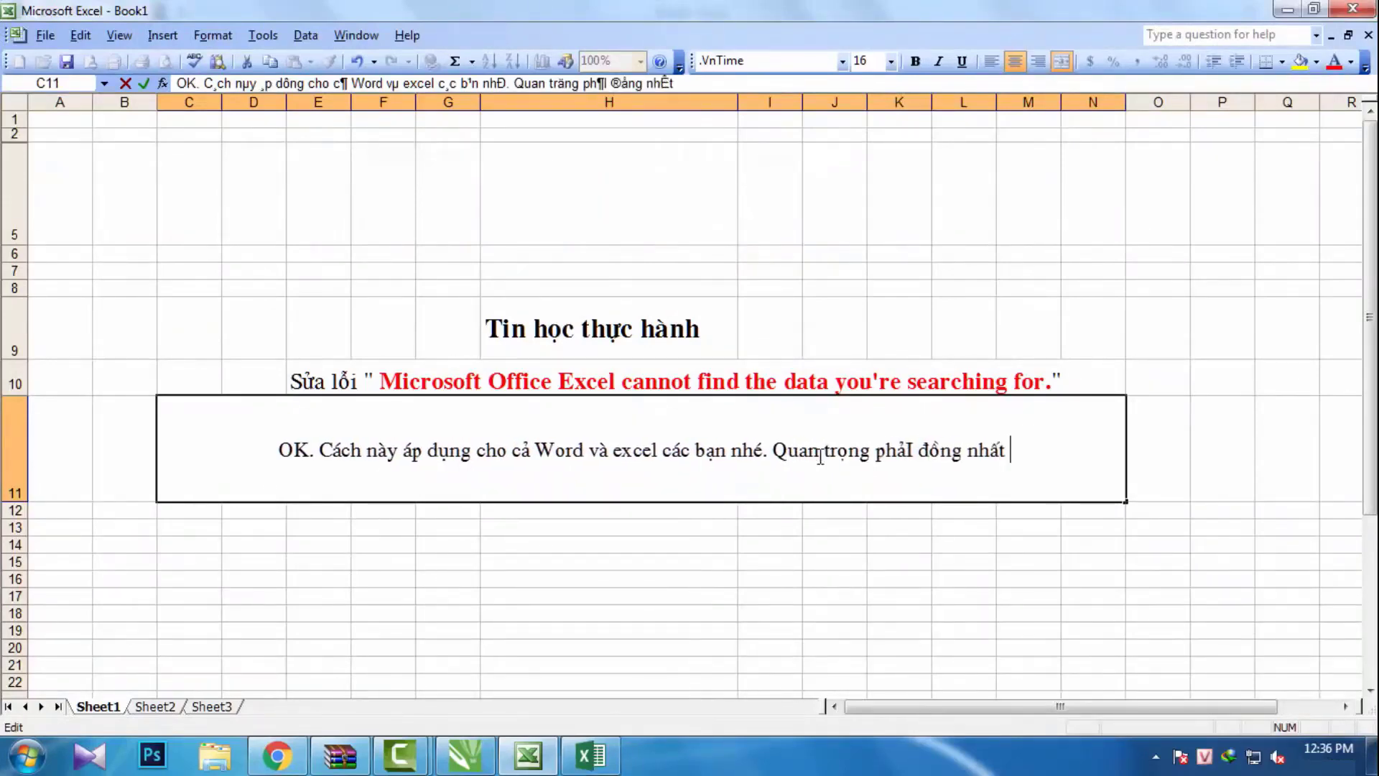
type("font")
type("vaf")
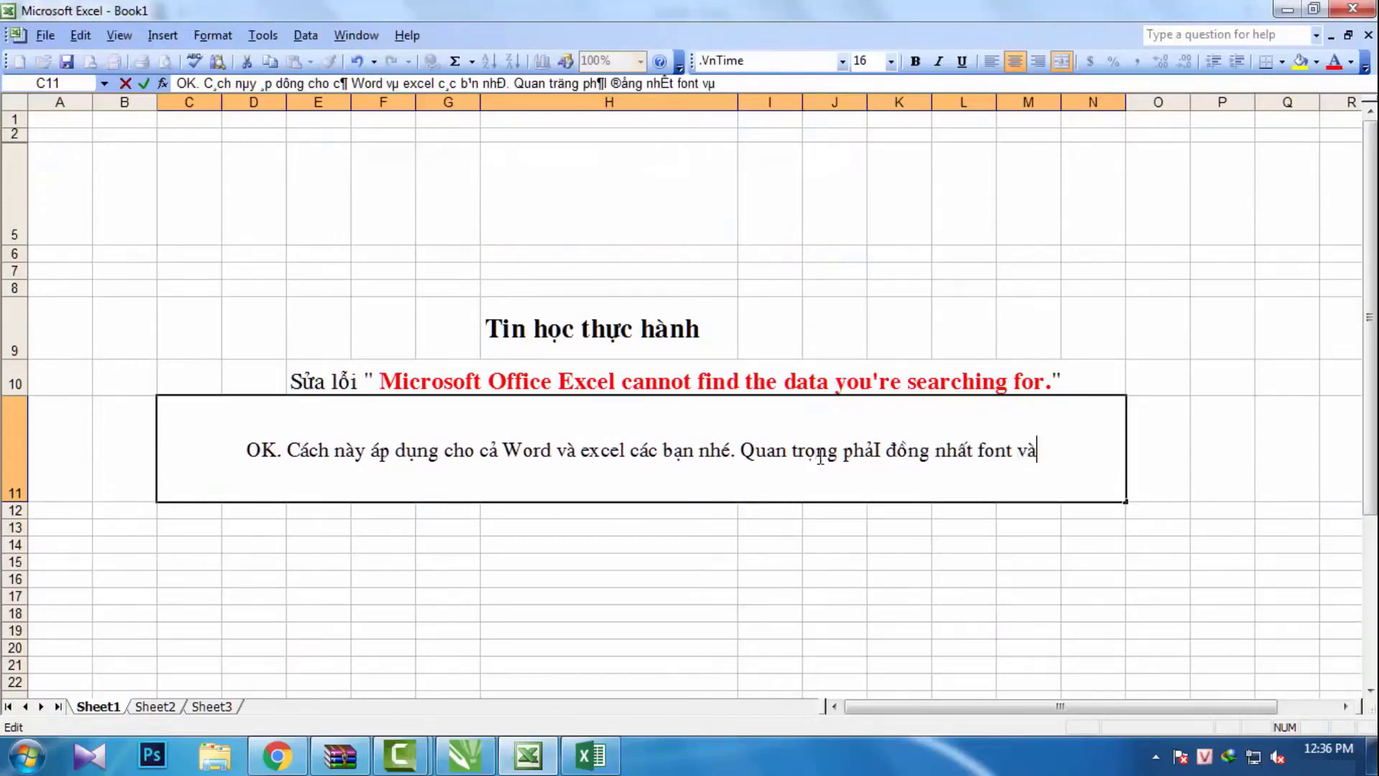
type("booj go")
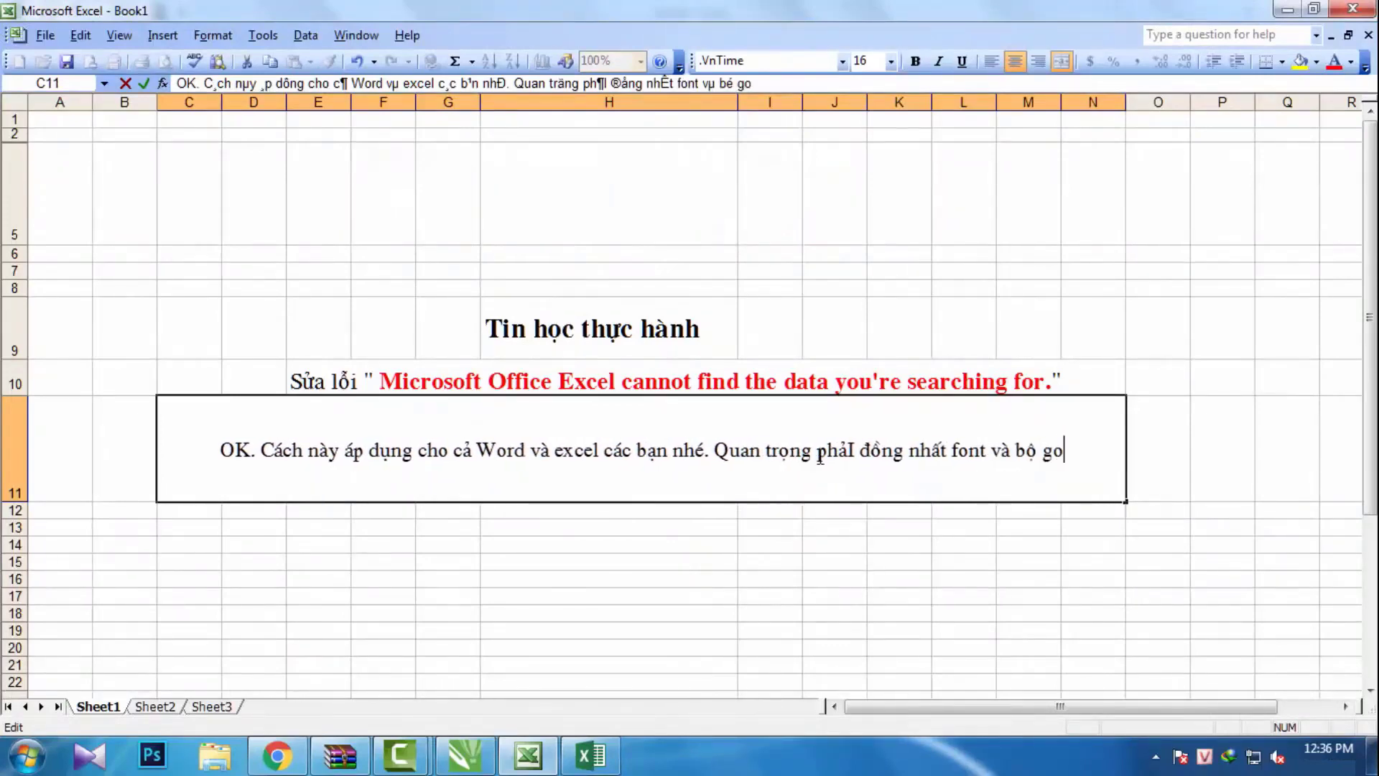
type("x unik")
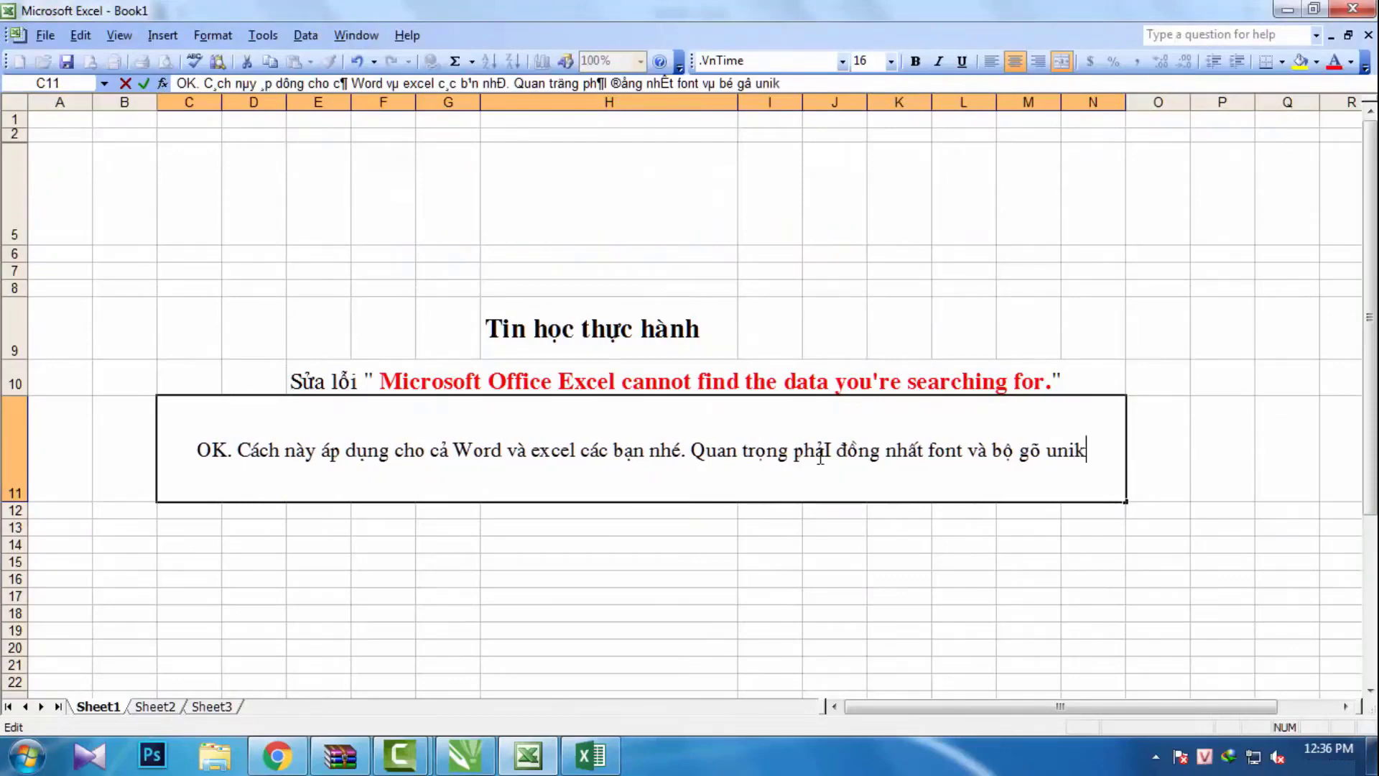
type("ey")
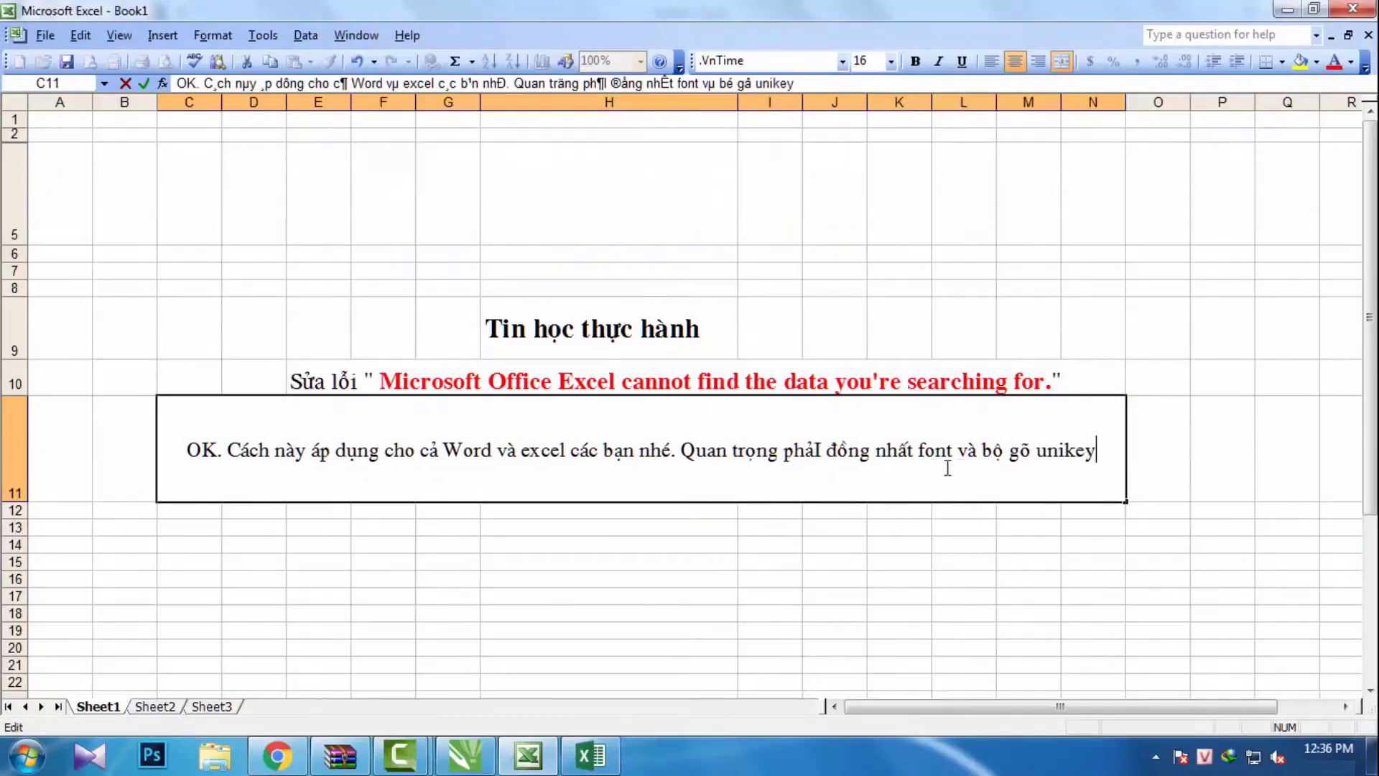
Step: Make 'font' and 'unikey' bold within the C11 note, then check the note's font
left_click_drag(955, 449, 924, 451)
key("ctrl+b")
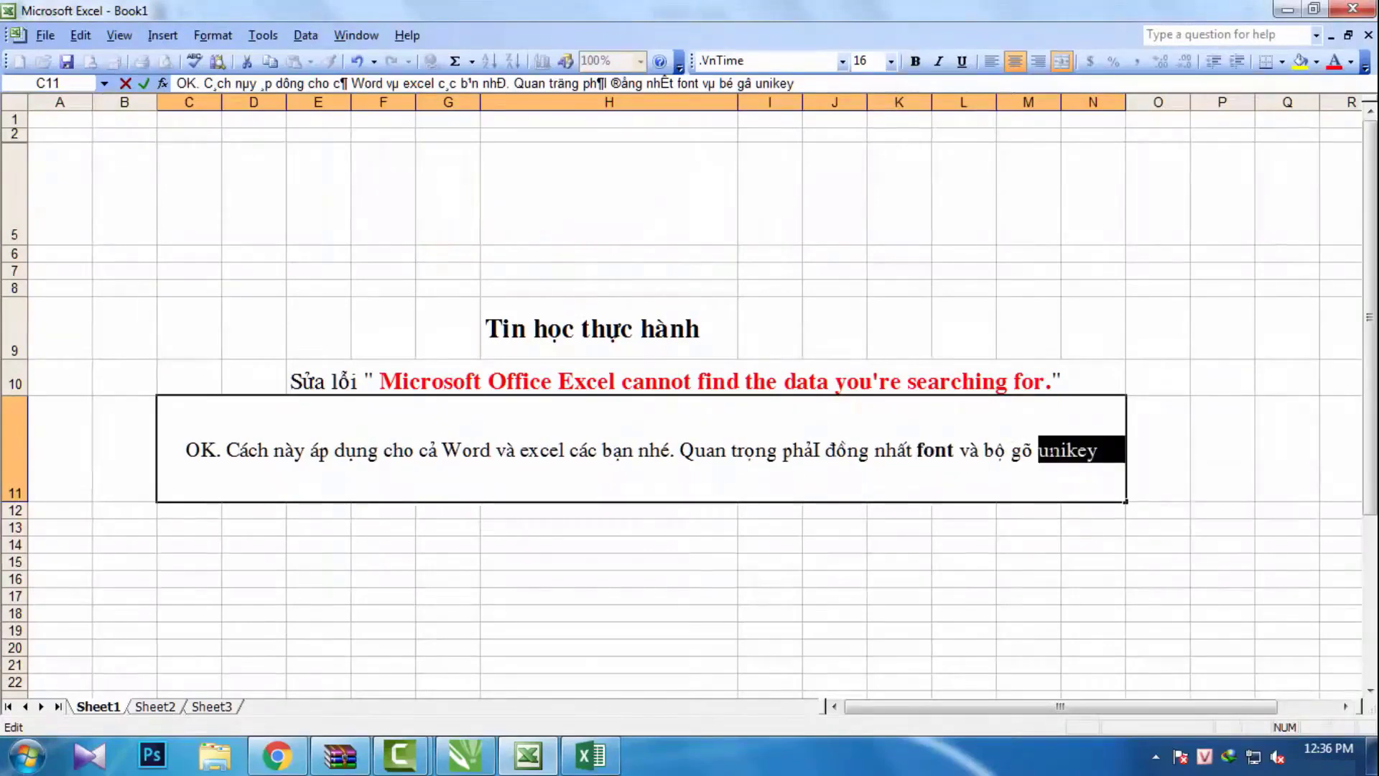
key("ctrl+b")
left_click(905, 452)
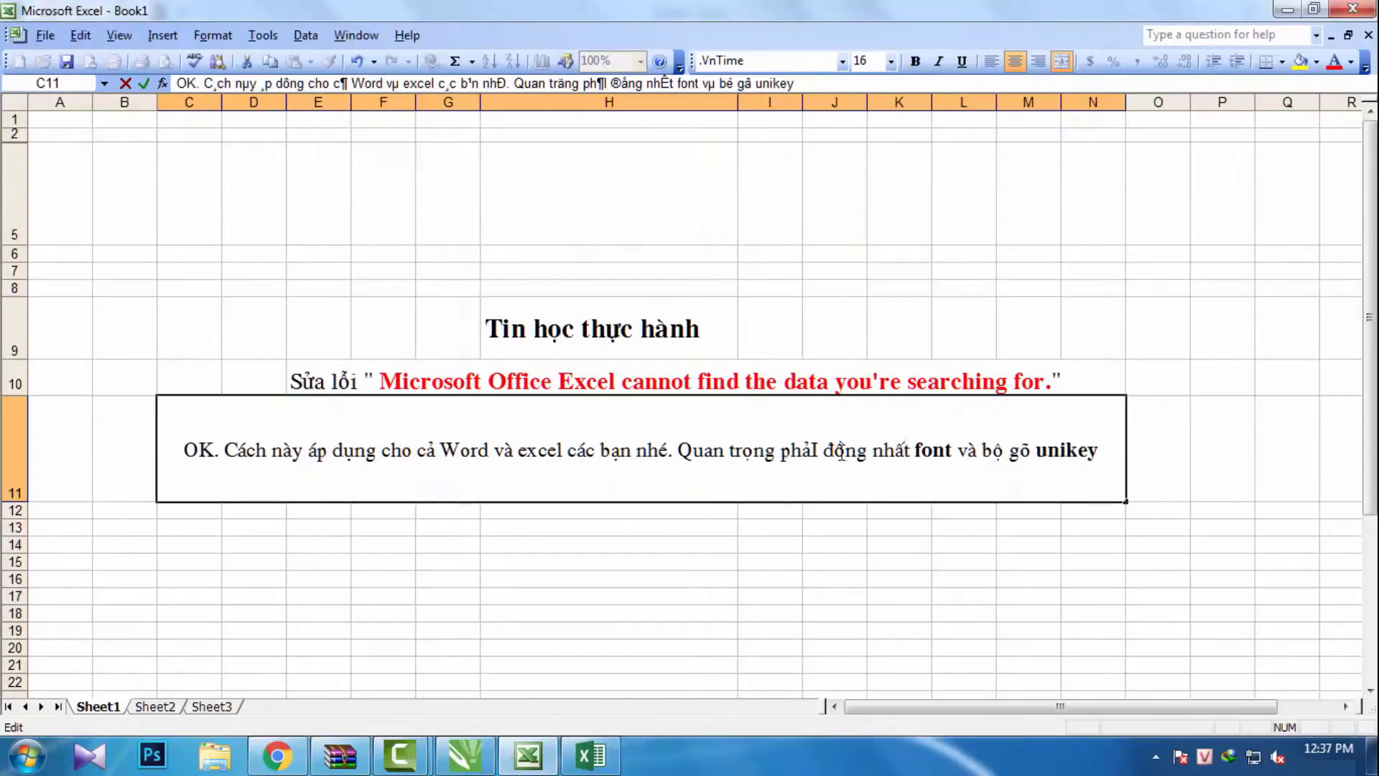
left_click_drag(908, 452, 953, 453)
left_click_drag(1036, 451, 1122, 452)
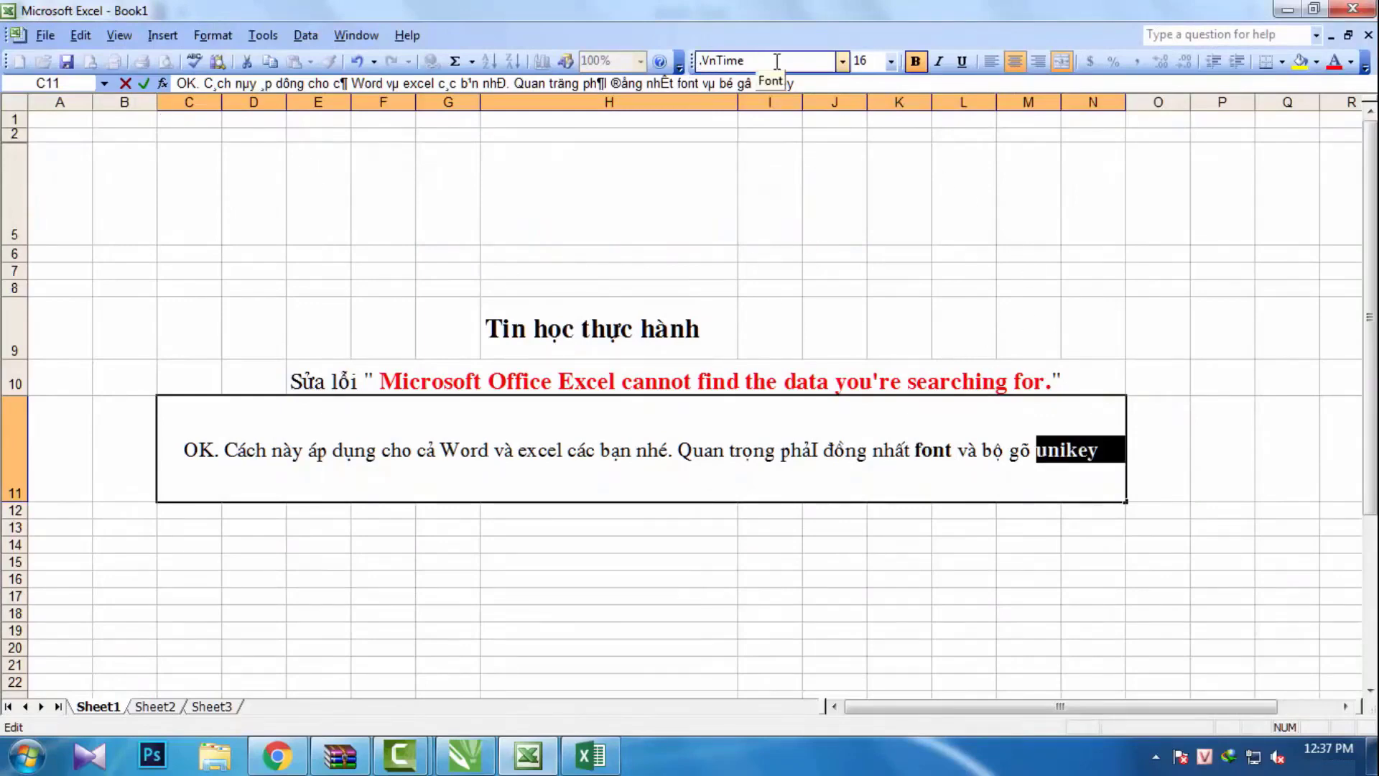
left_click(703, 60)
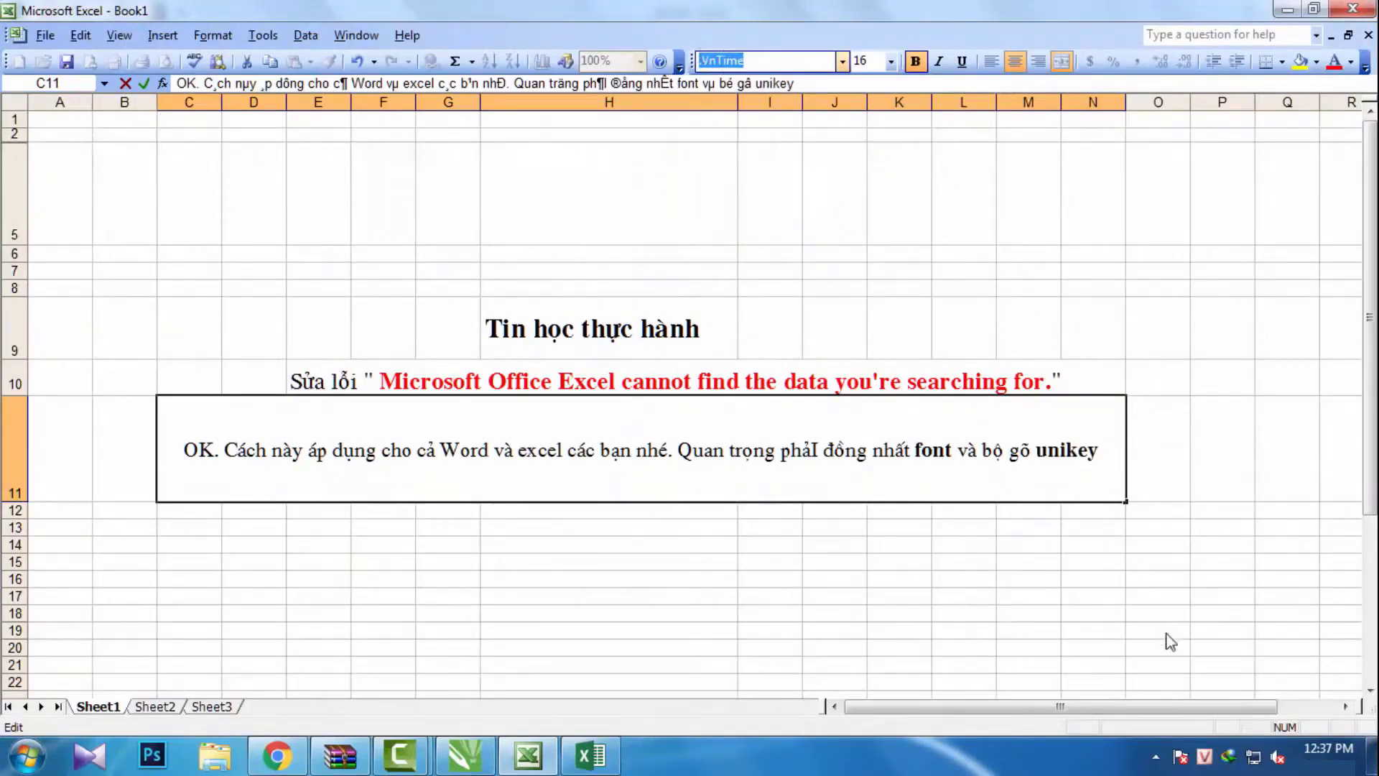
Step: Set UniKey to TCVN3 (ABC), commit the C11 note and review the title and note cells
right_click(1205, 755)
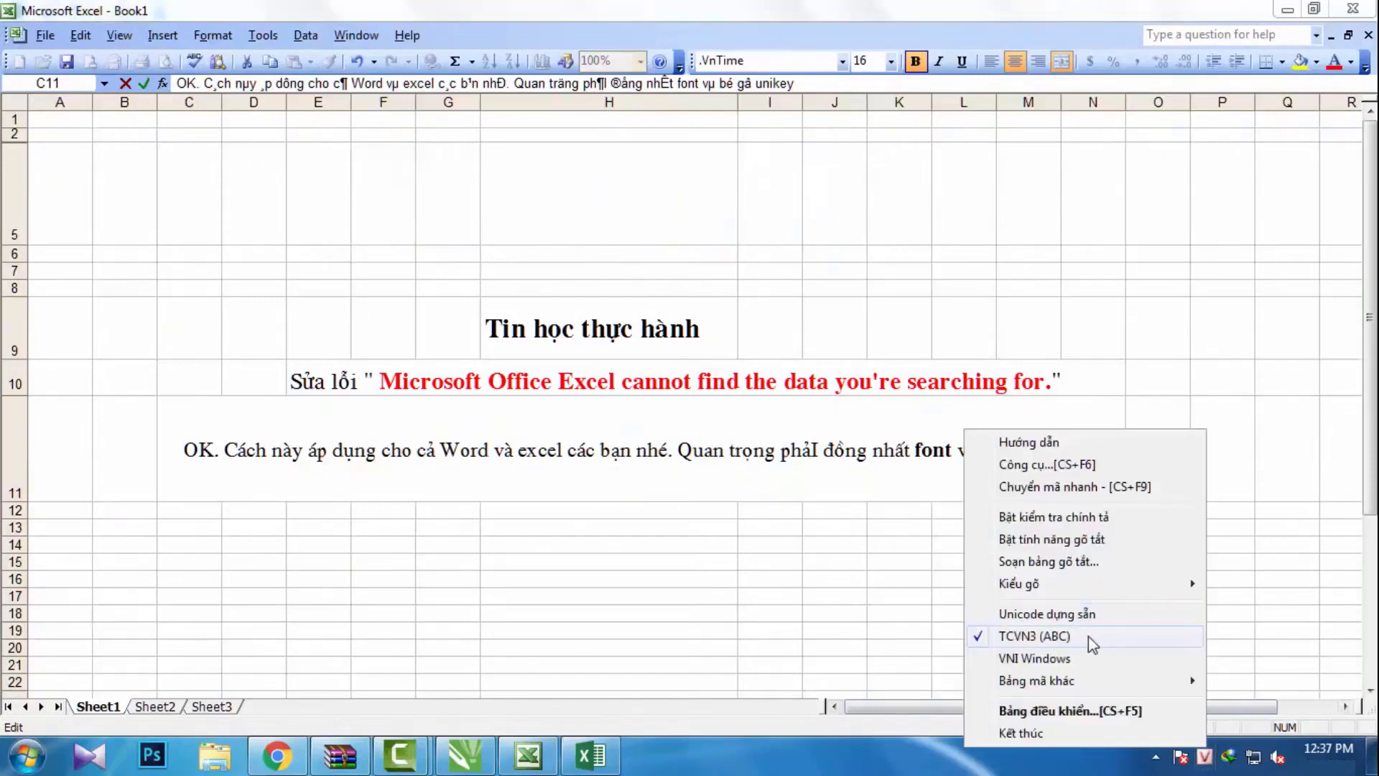
left_click(1055, 324)
left_click(964, 327)
left_click(795, 336)
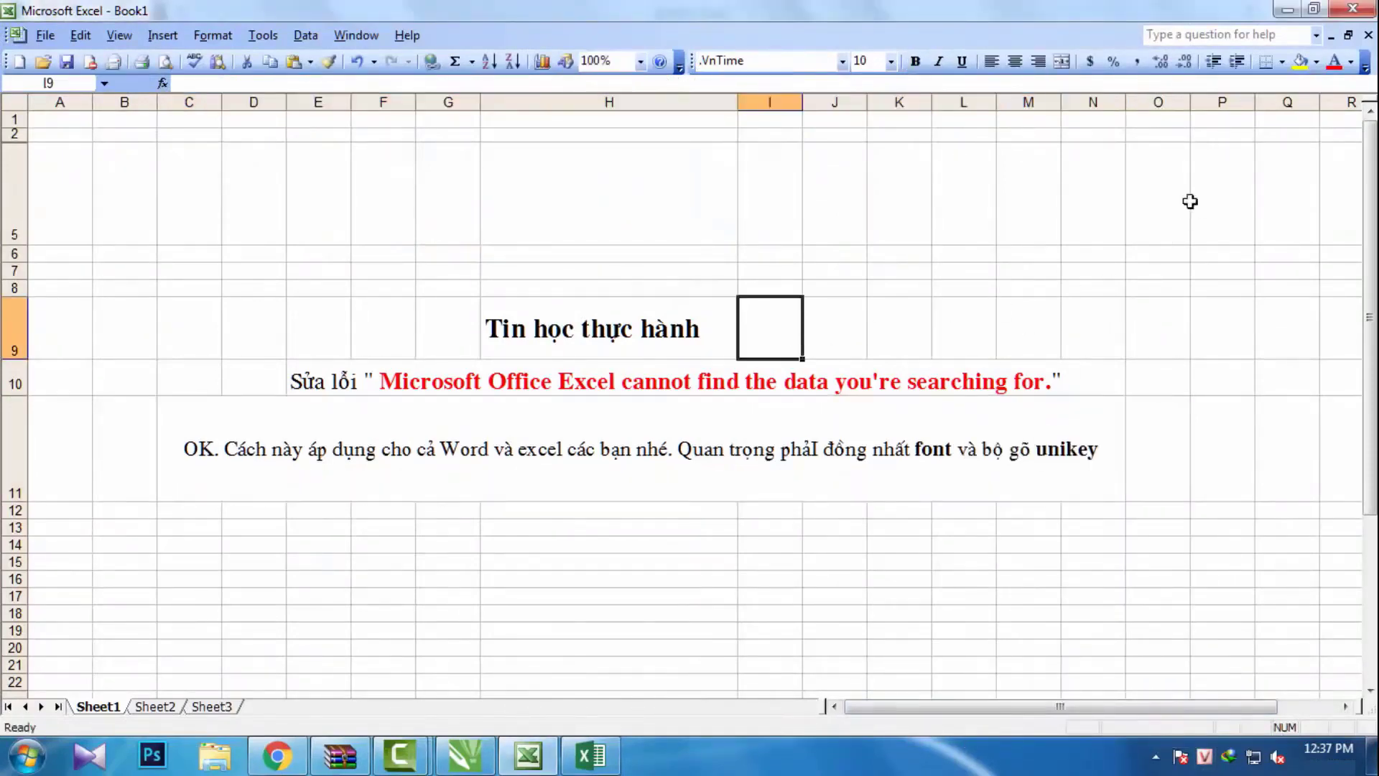
left_click(709, 327)
left_click(681, 414)
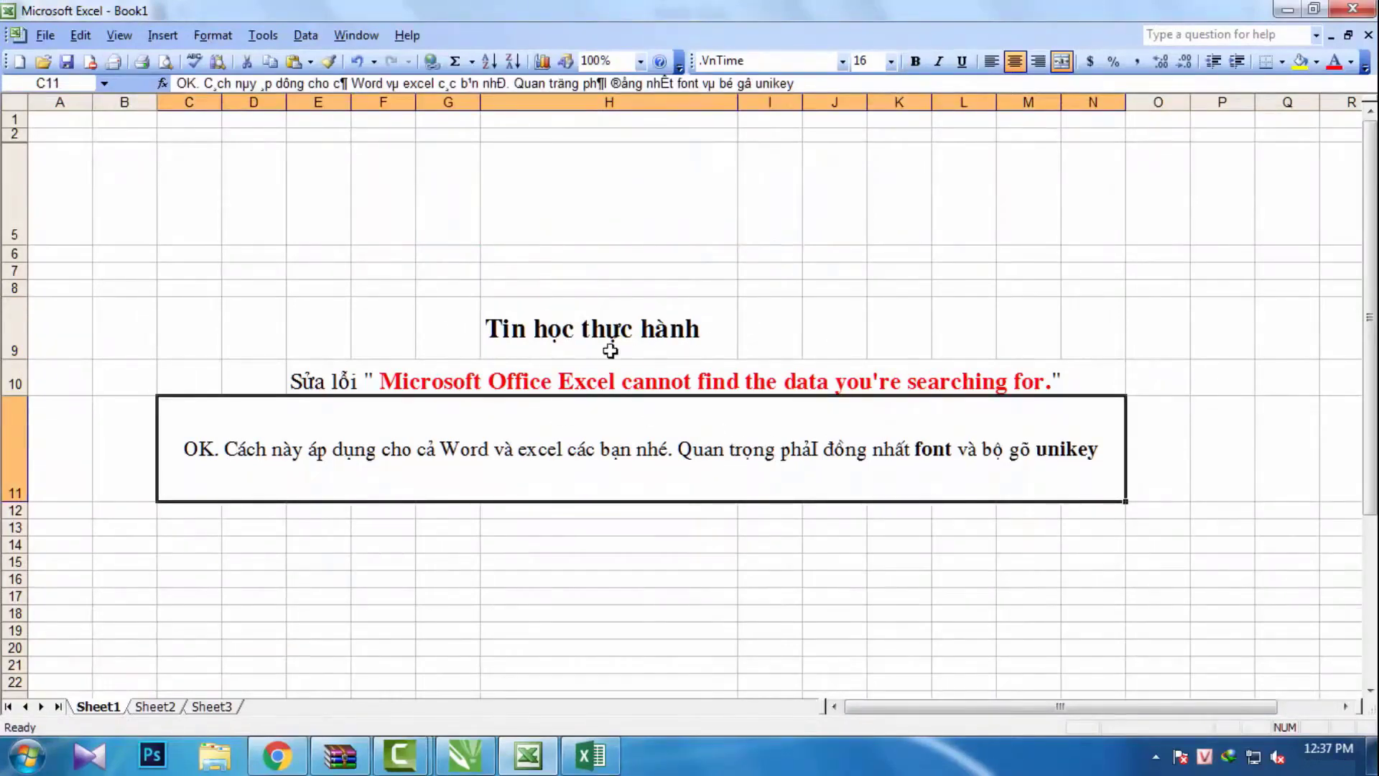
left_click(808, 346)
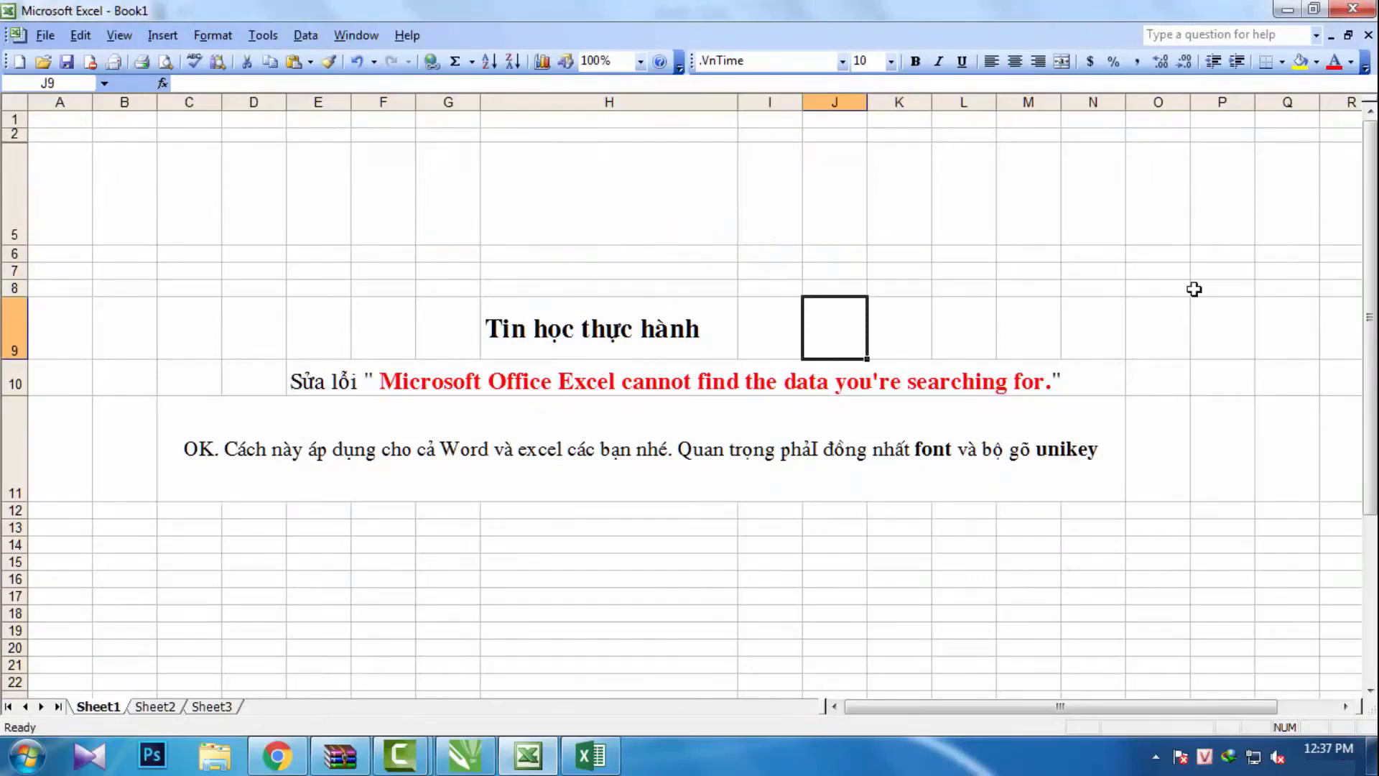